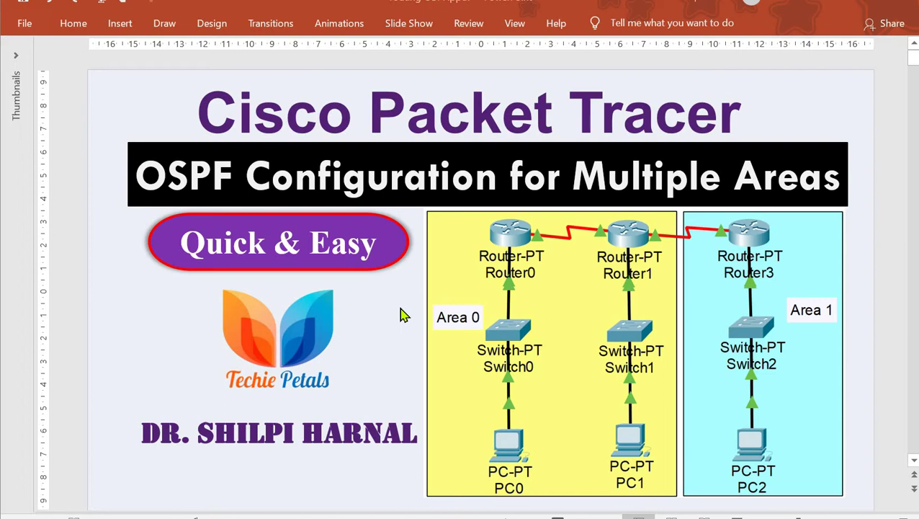
- On the Wild Card Mask slide, draw an arrow from the subnet mask's last octet to the wildcard mask's last octet and highlight 0.255.255.255
{"action": "scroll", "coordinate": [403, 315], "scroll_direction": "down", "scroll_amount": 2}
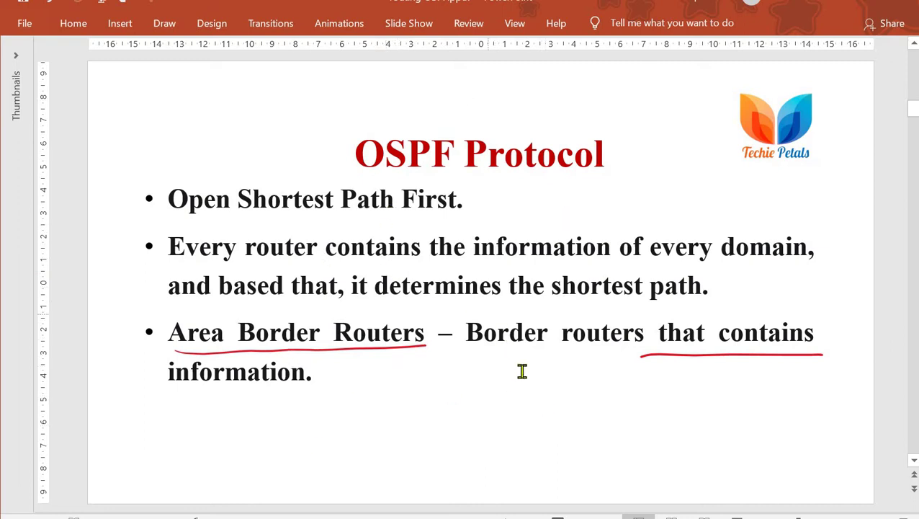
{"action": "scroll", "coordinate": [522, 369], "scroll_direction": "down", "scroll_amount": 1}
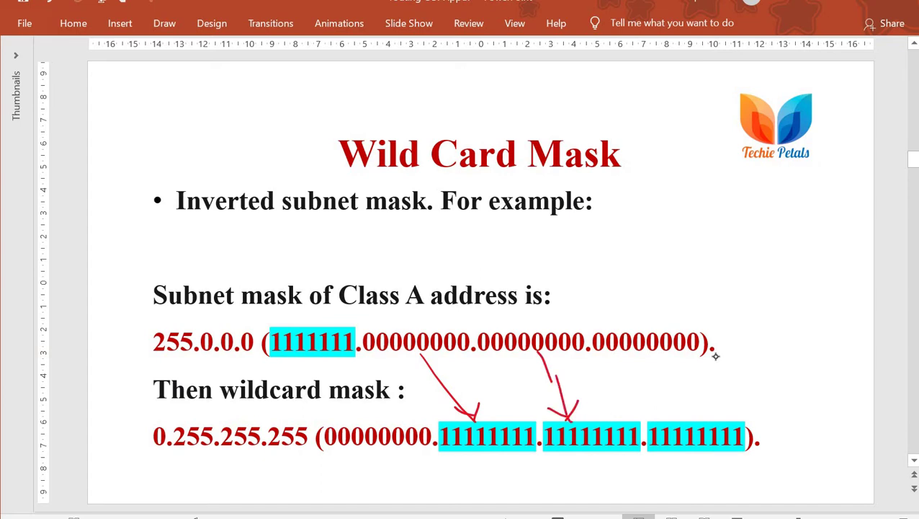
{"action": "left_click_drag", "start_coordinate": [620, 358], "coordinate": [671, 424]}
{"action": "left_click_drag", "start_coordinate": [640, 415], "coordinate": [671, 424]}
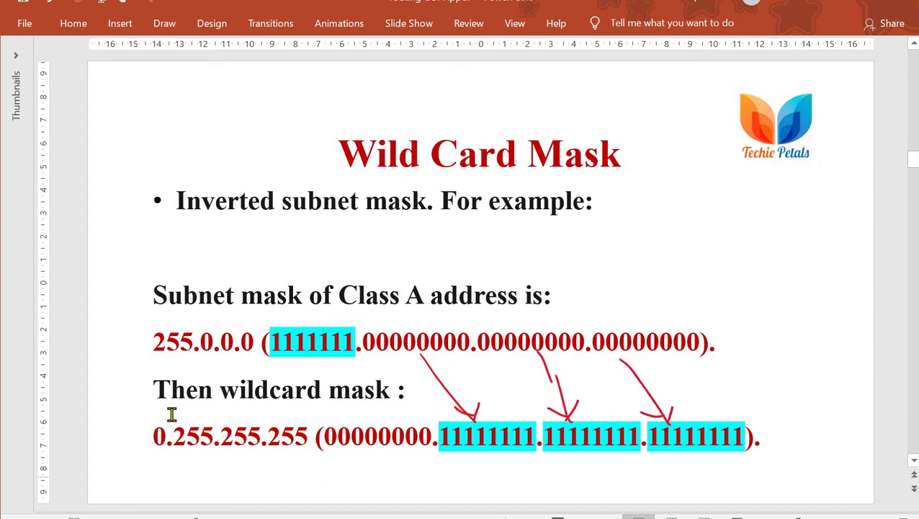
{"action": "left_click_drag", "start_coordinate": [306, 431], "coordinate": [151, 436]}
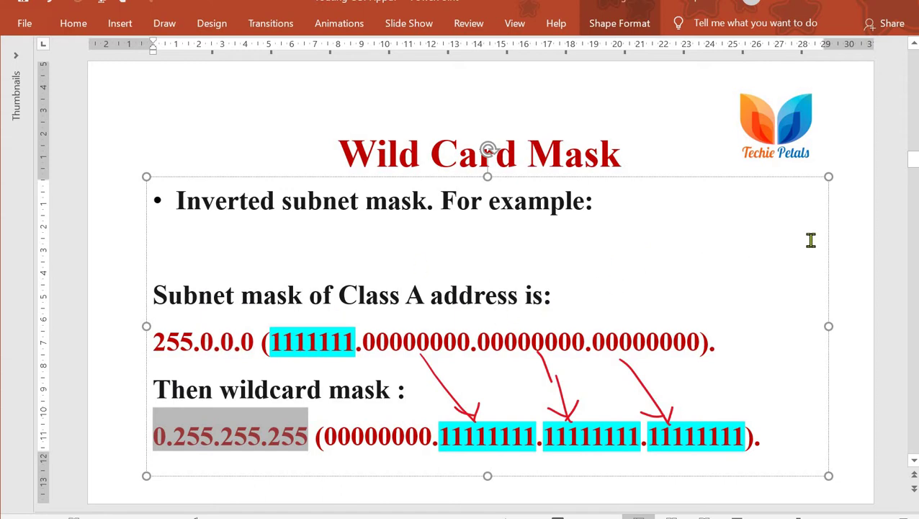
{"action": "left_click", "coordinate": [846, 245]}
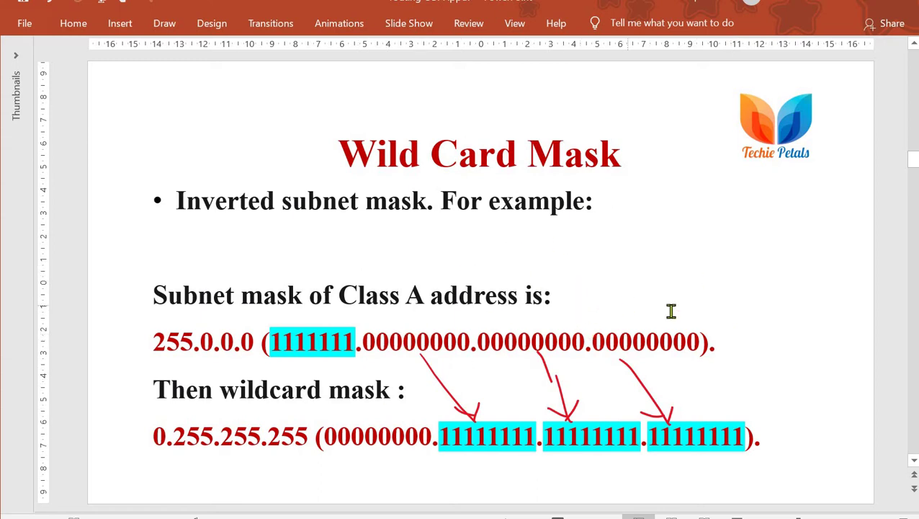
- Circle the network addresses 30.0.0.0, 40.0.0.0 and 50.0.0.0 on the topology slide
{"action": "scroll", "coordinate": [671, 311], "scroll_direction": "down", "scroll_amount": 1}
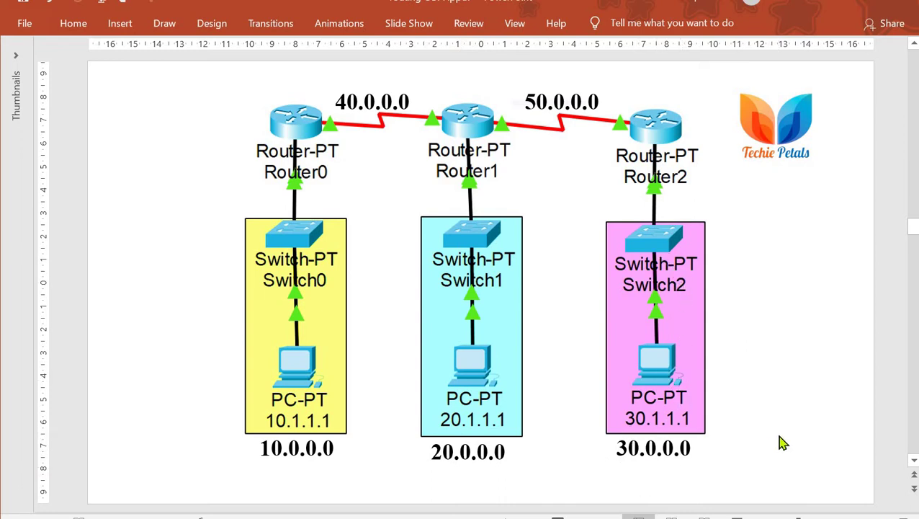
{"action": "mouse_move", "coordinate": [603, 460]}
{"action": "left_mouse_down"}
{"action": "mouse_move", "coordinate": [706, 435]}
{"action": "mouse_move", "coordinate": [606, 455]}
{"action": "left_mouse_up"}
{"action": "mouse_move", "coordinate": [412, 83]}
{"action": "left_mouse_down"}
{"action": "mouse_move", "coordinate": [375, 124]}
{"action": "mouse_move", "coordinate": [415, 81]}
{"action": "left_mouse_up"}
{"action": "mouse_move", "coordinate": [592, 75]}
{"action": "left_mouse_down"}
{"action": "mouse_move", "coordinate": [618, 131]}
{"action": "mouse_move", "coordinate": [551, 75]}
{"action": "left_mouse_up"}
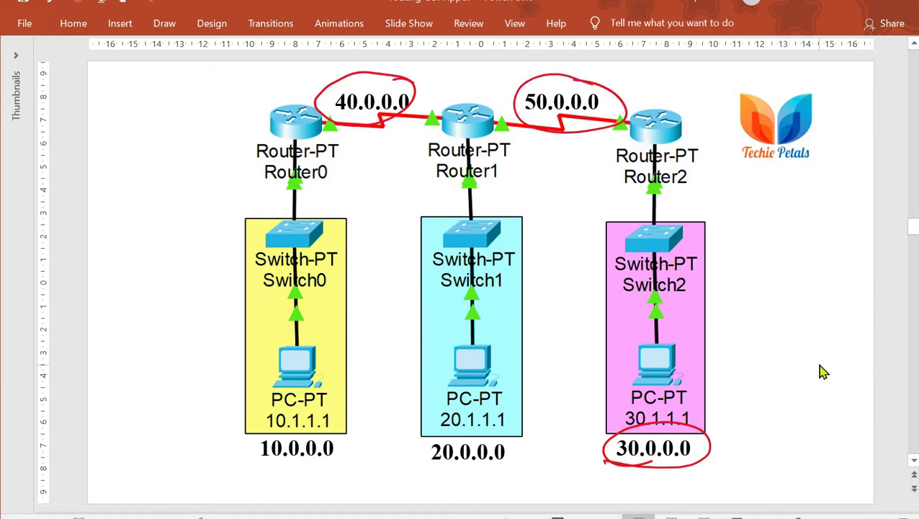
{"action": "scroll", "coordinate": [824, 371], "scroll_direction": "down", "scroll_amount": 1}
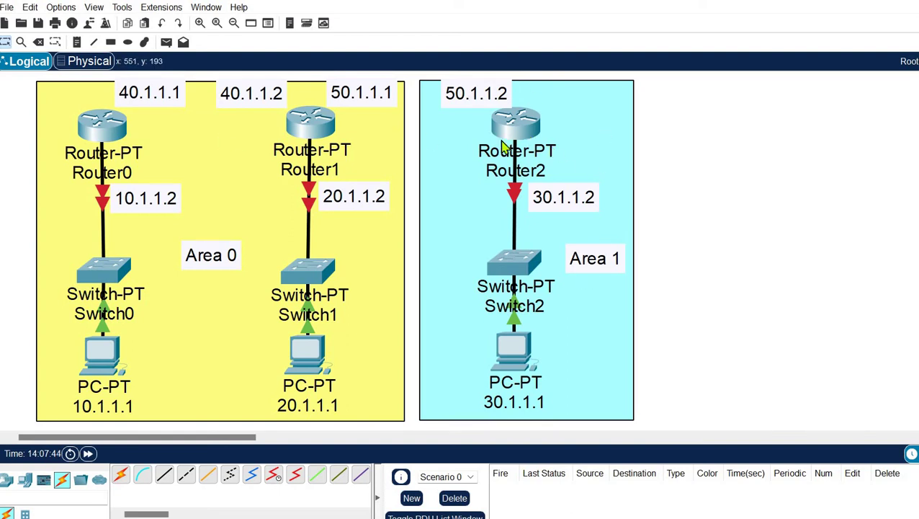
- Switch to Cisco Packet Tracer and search the device list for "rou"
{"action": "left_click", "coordinate": [59, 497]}
{"action": "type", "text": "rou"}
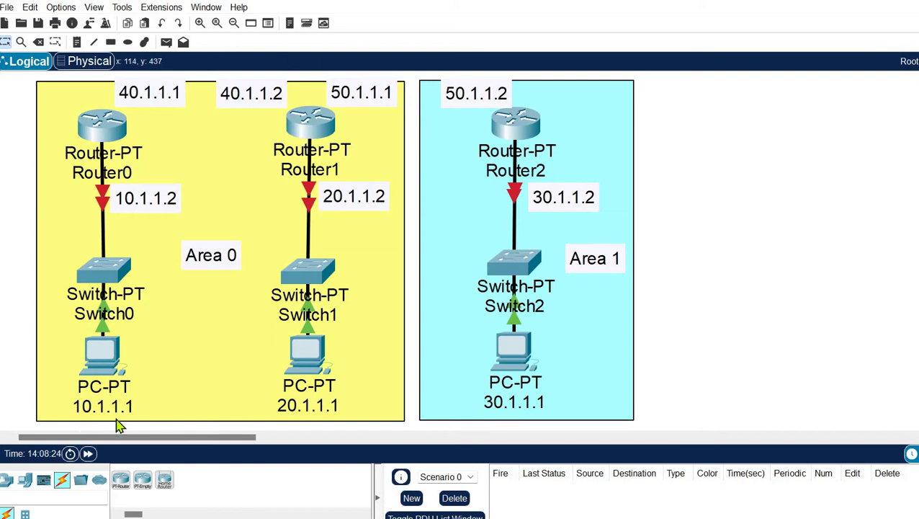
- Check the IPv4 address, subnet mask and default gateway in the IP configuration of the PC attached to Switch0
{"action": "left_click", "coordinate": [100, 366]}
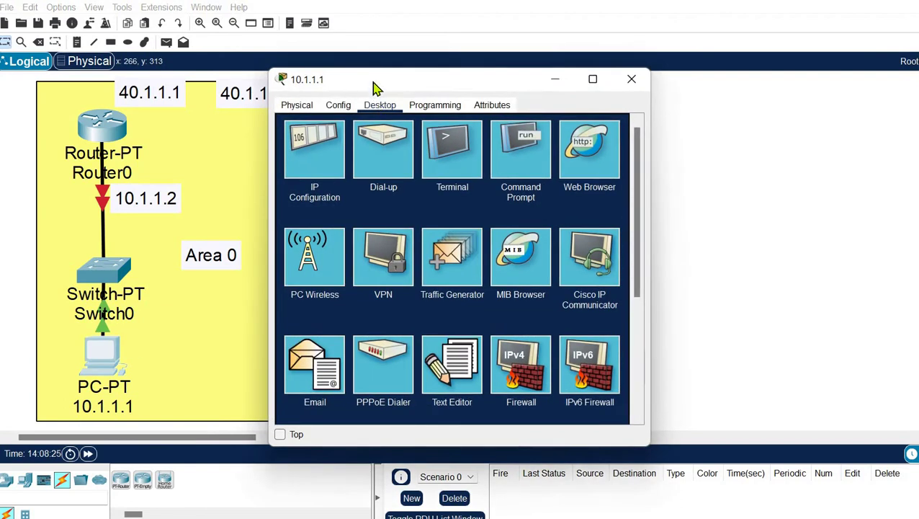
{"action": "left_click_drag", "start_coordinate": [376, 86], "coordinate": [560, 65]}
{"action": "left_click", "coordinate": [486, 135]}
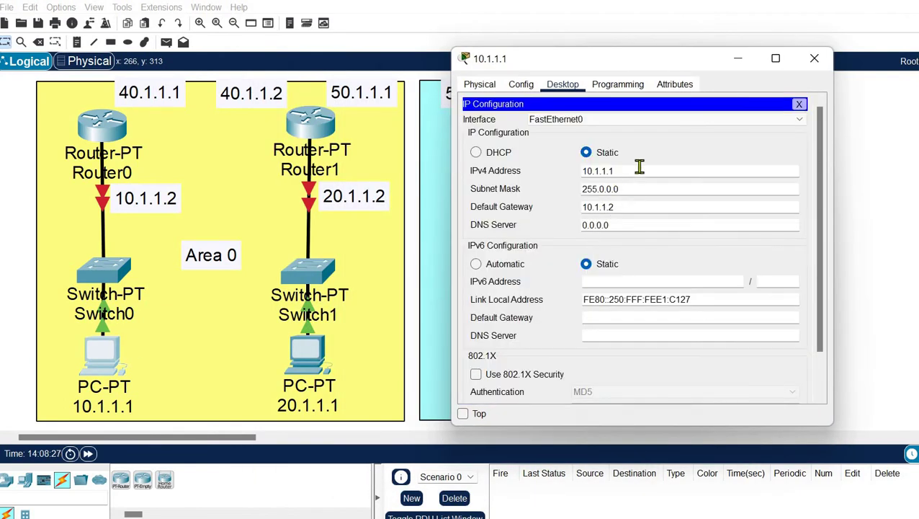
{"action": "double_click", "coordinate": [574, 172]}
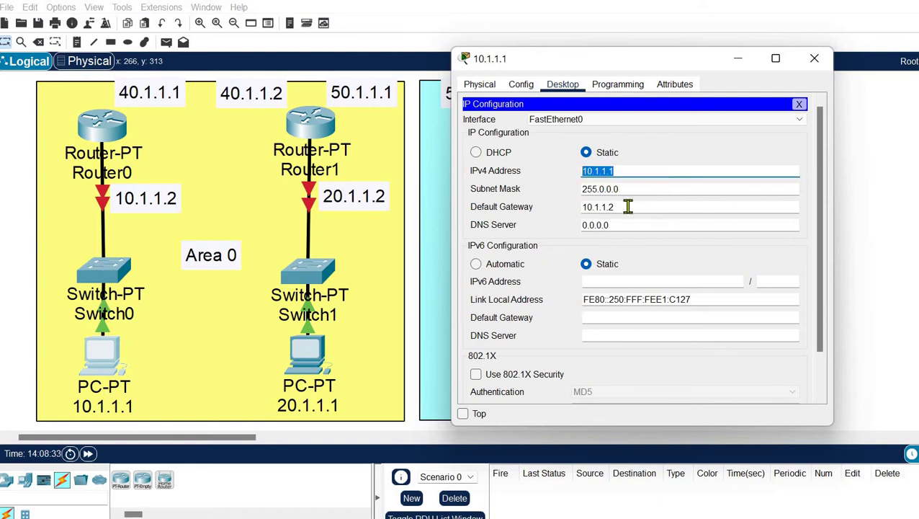
{"action": "left_click_drag", "start_coordinate": [628, 207], "coordinate": [578, 204]}
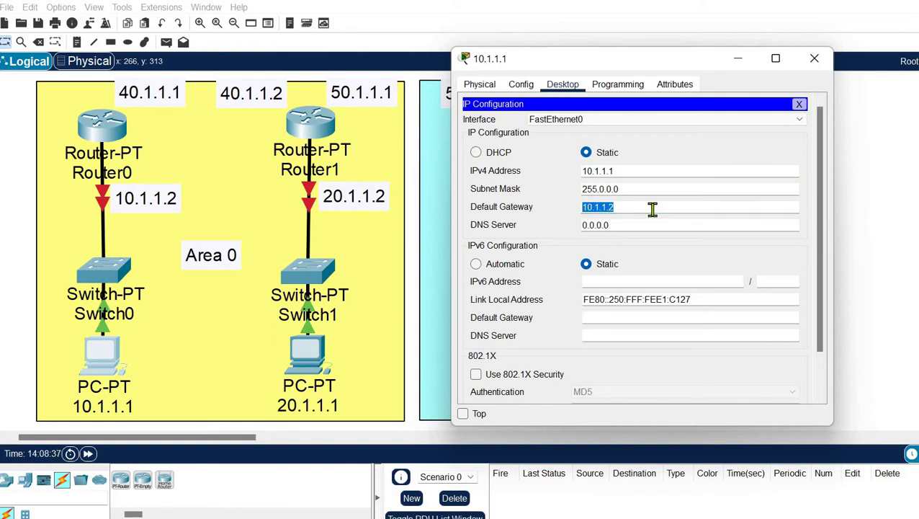
{"action": "left_click_drag", "start_coordinate": [640, 189], "coordinate": [568, 184]}
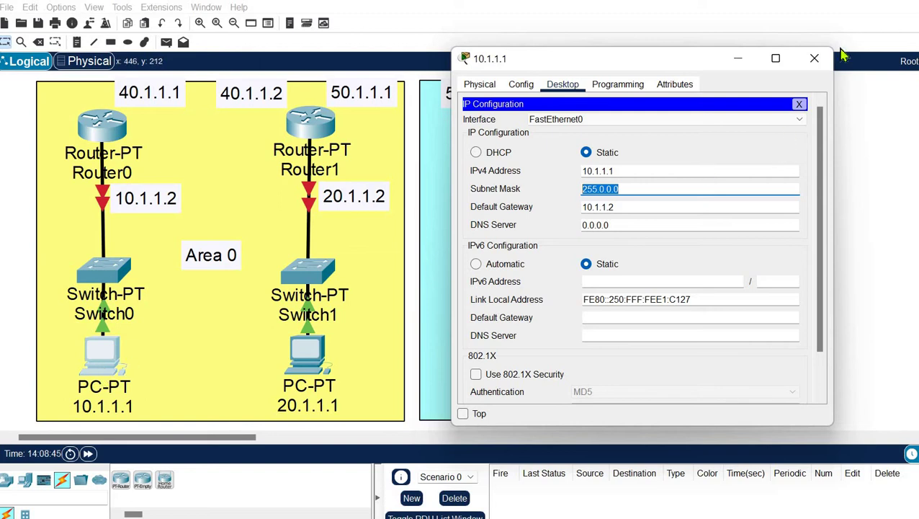
{"action": "left_click", "coordinate": [816, 59]}
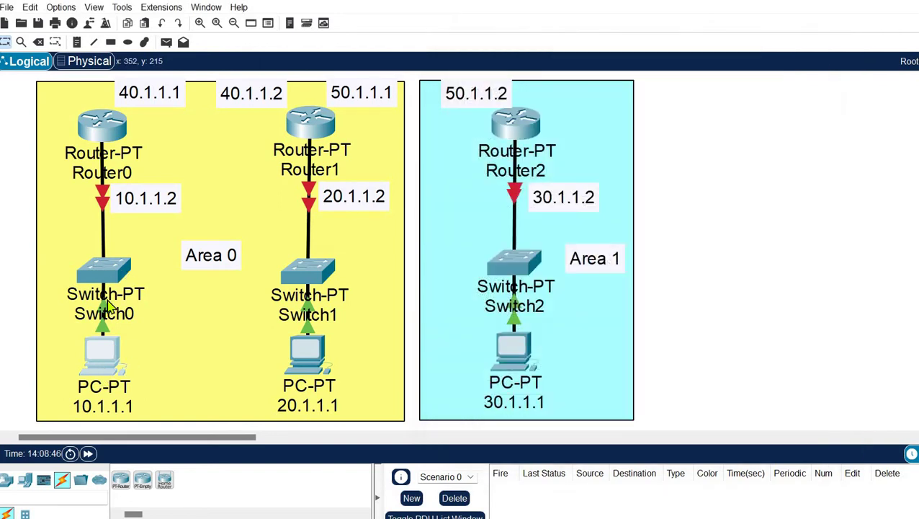
- Check the IPv4 address and default gateway in the IP configuration of the PC attached to Switch1
{"action": "left_click", "coordinate": [308, 351]}
{"action": "left_click_drag", "start_coordinate": [496, 80], "coordinate": [690, 20]}
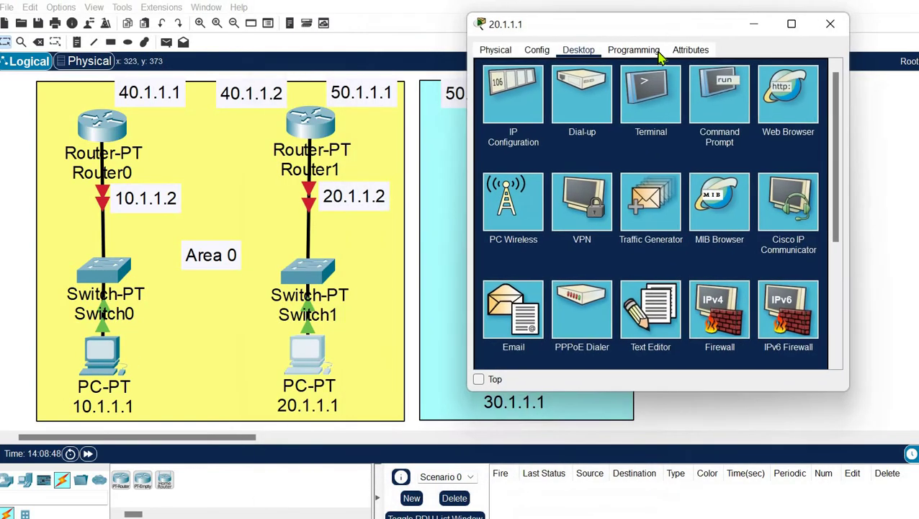
{"action": "left_click", "coordinate": [516, 101]}
{"action": "left_click_drag", "start_coordinate": [590, 134], "coordinate": [592, 175]}
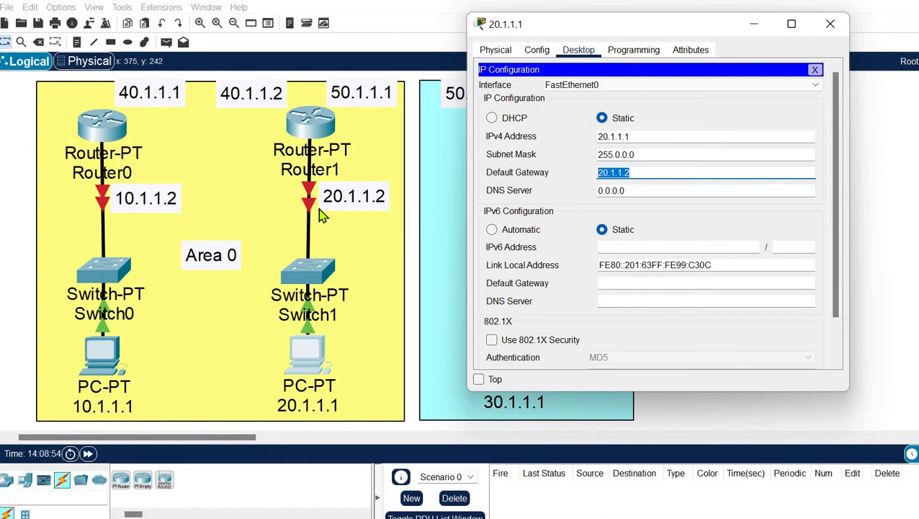
{"action": "left_click", "coordinate": [830, 24]}
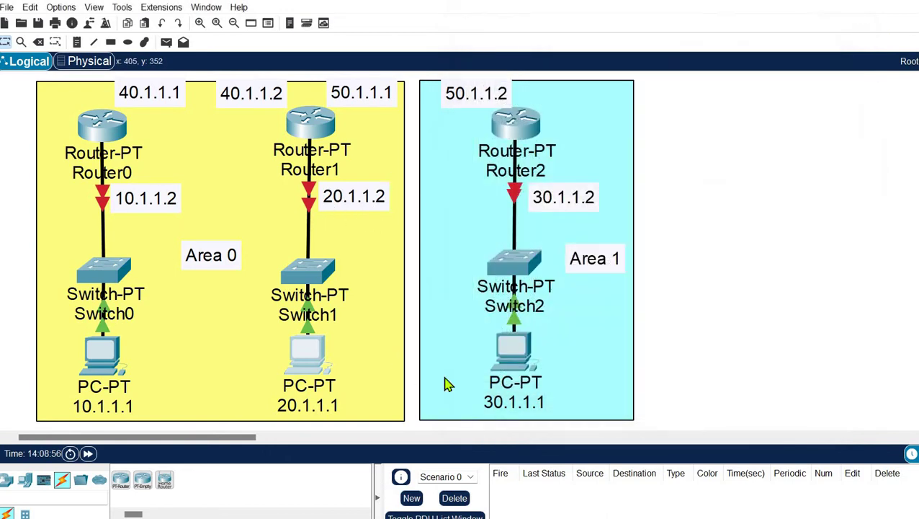
- Check the IPv4 address and default gateway in the IP configuration of the PC attached to Switch2
{"action": "left_click", "coordinate": [514, 350]}
{"action": "left_click_drag", "start_coordinate": [468, 90], "coordinate": [755, 78]}
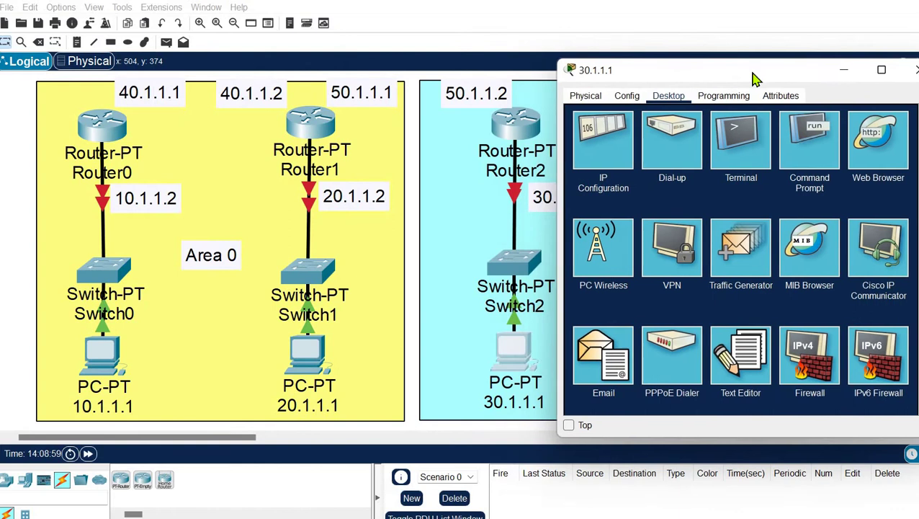
{"action": "left_click", "coordinate": [603, 144]}
{"action": "double_click", "coordinate": [701, 182]}
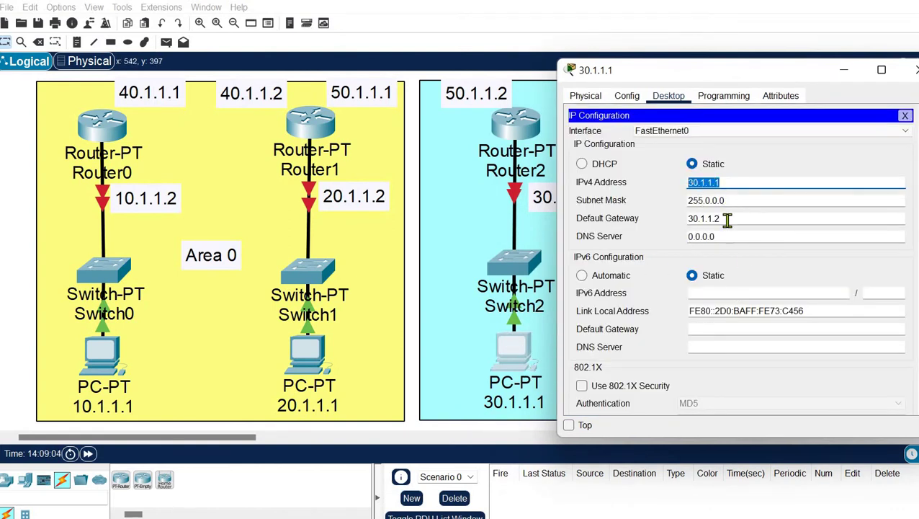
{"action": "left_click_drag", "start_coordinate": [721, 219], "coordinate": [683, 217]}
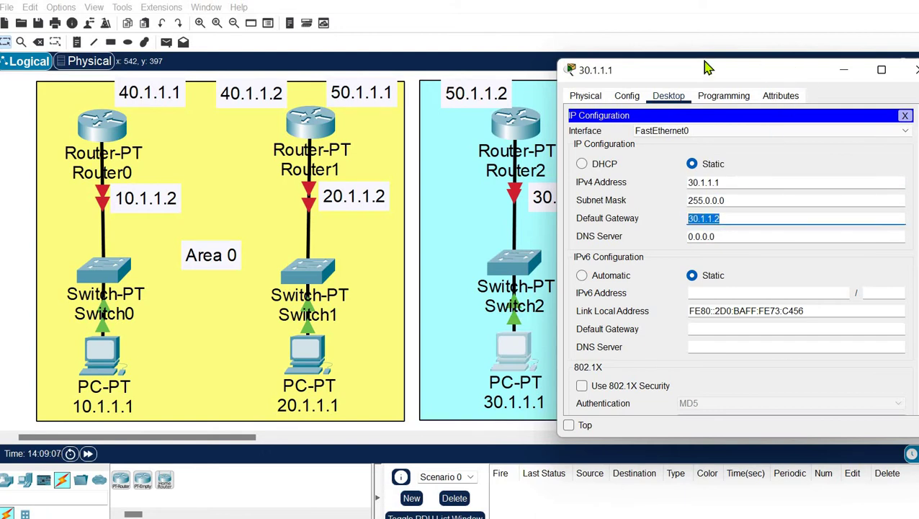
{"action": "left_click_drag", "start_coordinate": [706, 70], "coordinate": [577, 62]}
{"action": "left_click", "coordinate": [793, 64]}
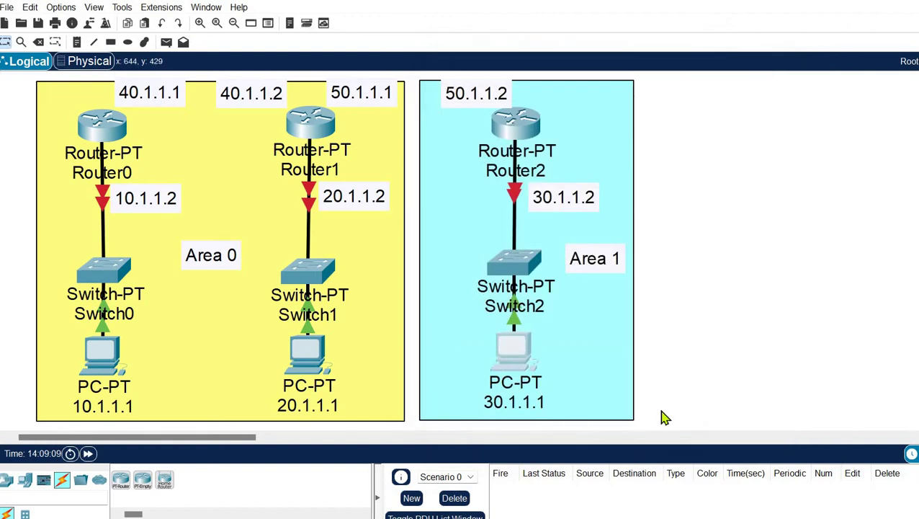
- Turn on Router0's FastEthernet0/0 port and assign it IPv4 address 10.1.1.2 with subnet mask 255.0.0.0
{"action": "left_click", "coordinate": [92, 123]}
{"action": "left_click_drag", "start_coordinate": [354, 84], "coordinate": [411, 79]}
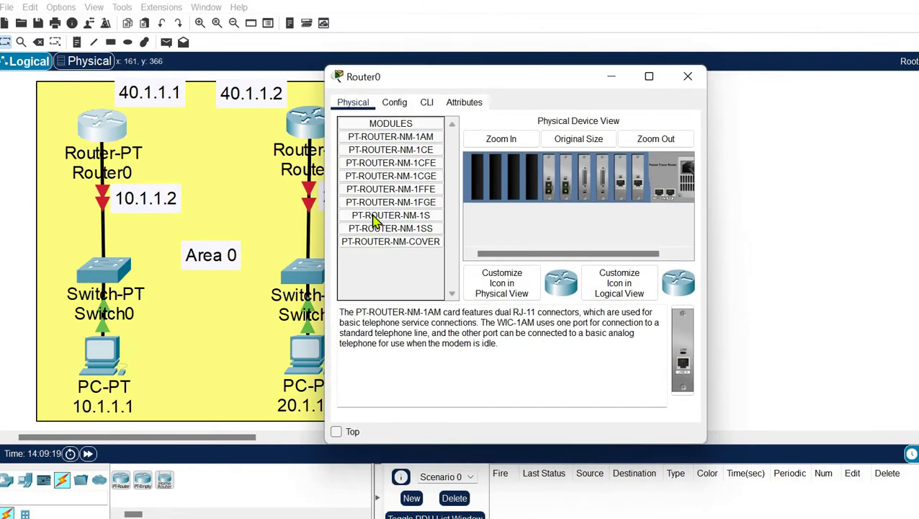
{"action": "left_click", "coordinate": [394, 102]}
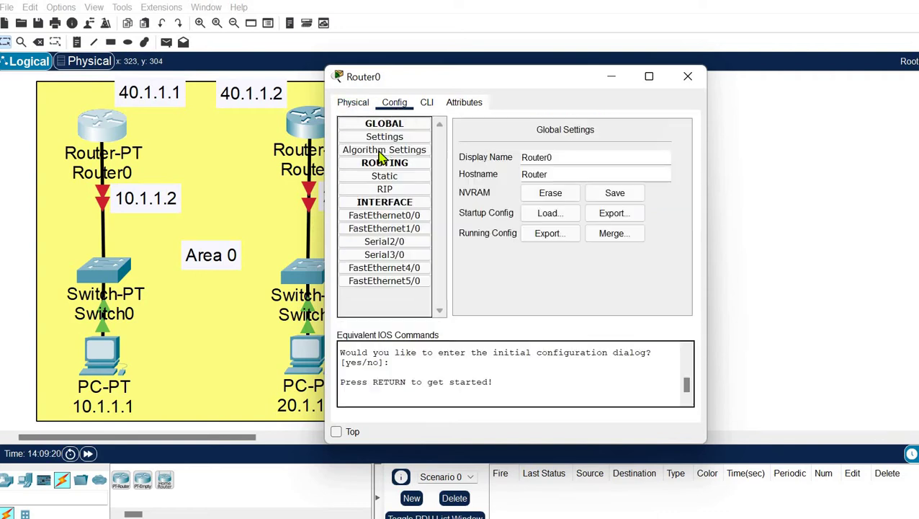
{"action": "left_click", "coordinate": [393, 216]}
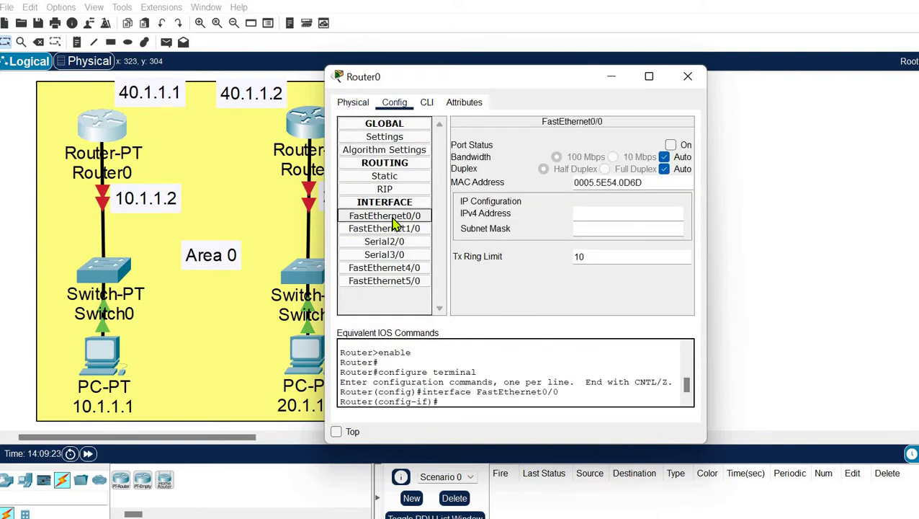
{"action": "left_click", "coordinate": [672, 145]}
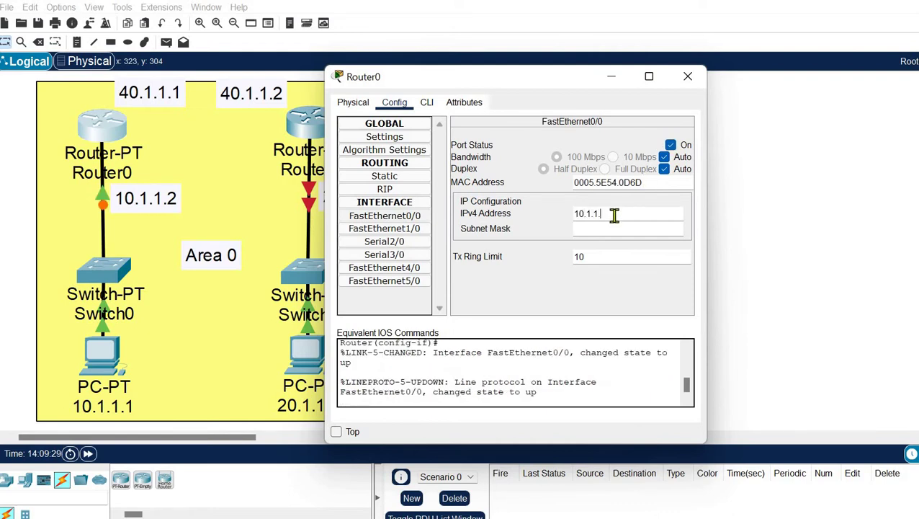
{"action": "left_click_drag", "start_coordinate": [605, 213], "coordinate": [574, 214]}
{"action": "left_click", "coordinate": [614, 231]}
{"action": "left_click_drag", "start_coordinate": [616, 215], "coordinate": [581, 218]}
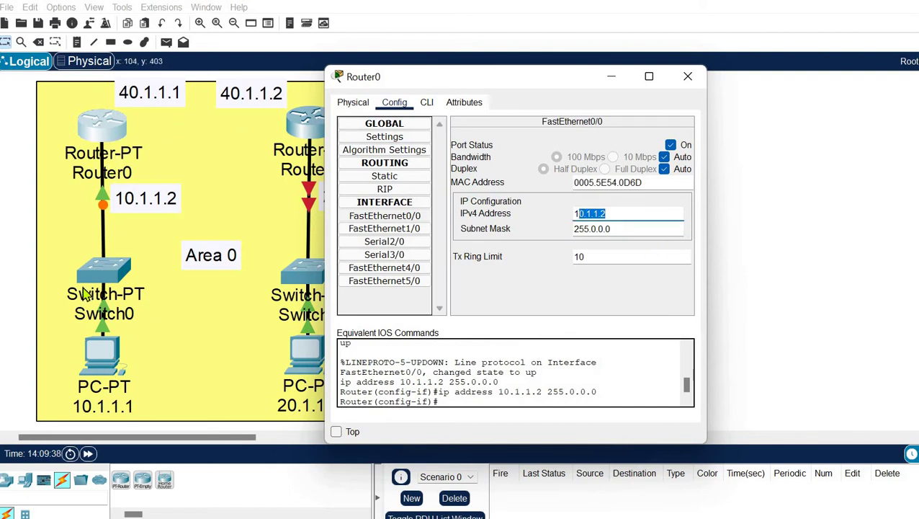
{"action": "left_click", "coordinate": [688, 77]}
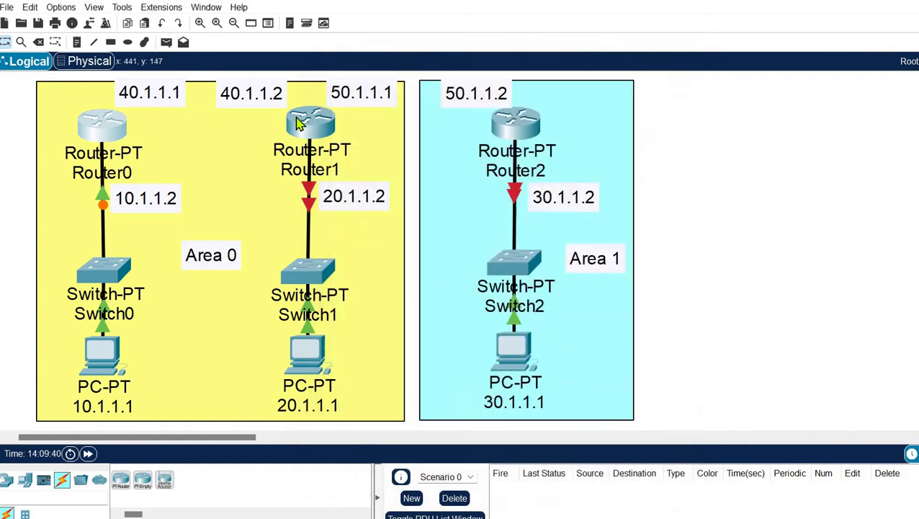
- Turn on Router1's FastEthernet0/0 port and assign it IPv4 address 20.1.1.2 with subnet mask 255.0.0.0
{"action": "left_click", "coordinate": [306, 123]}
{"action": "left_click_drag", "start_coordinate": [604, 70], "coordinate": [736, 51]}
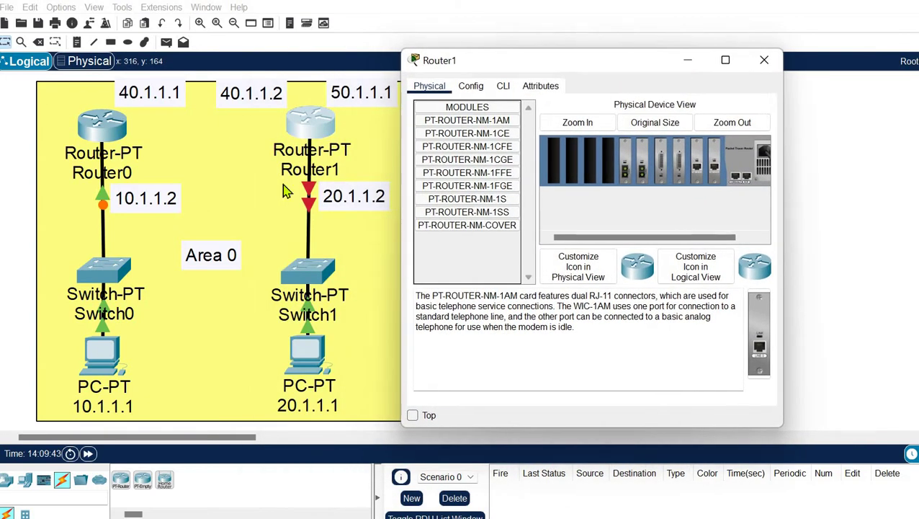
{"action": "left_click", "coordinate": [470, 85]}
{"action": "left_click", "coordinate": [465, 199]}
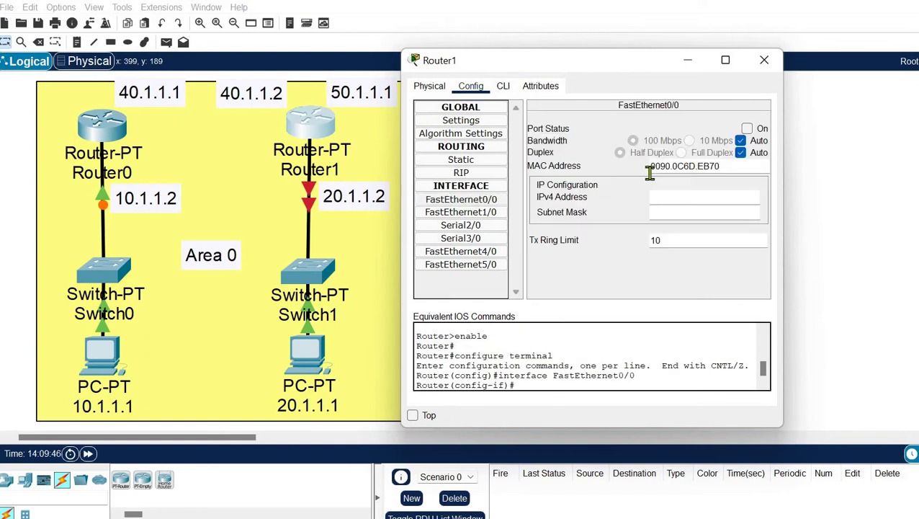
{"action": "left_click", "coordinate": [748, 129]}
{"action": "type", "text": "2"}
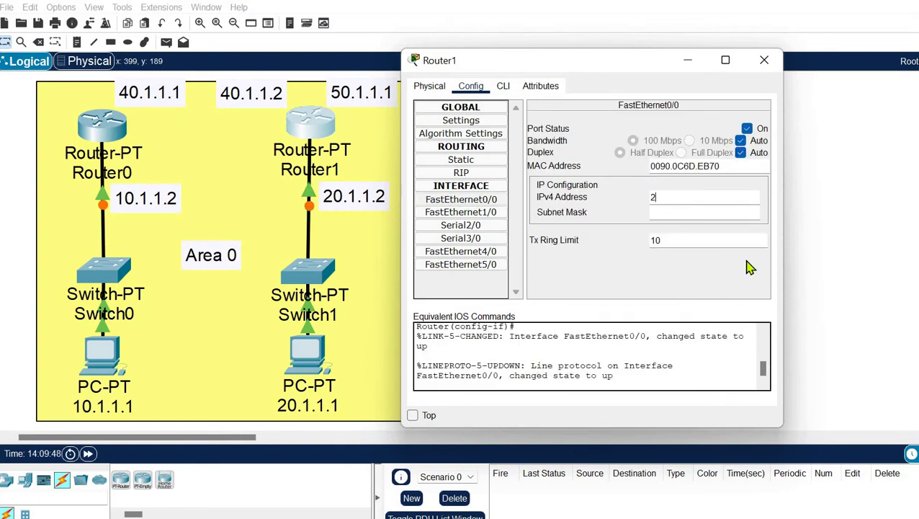
{"action": "type", "text": "0.1.1.2"}
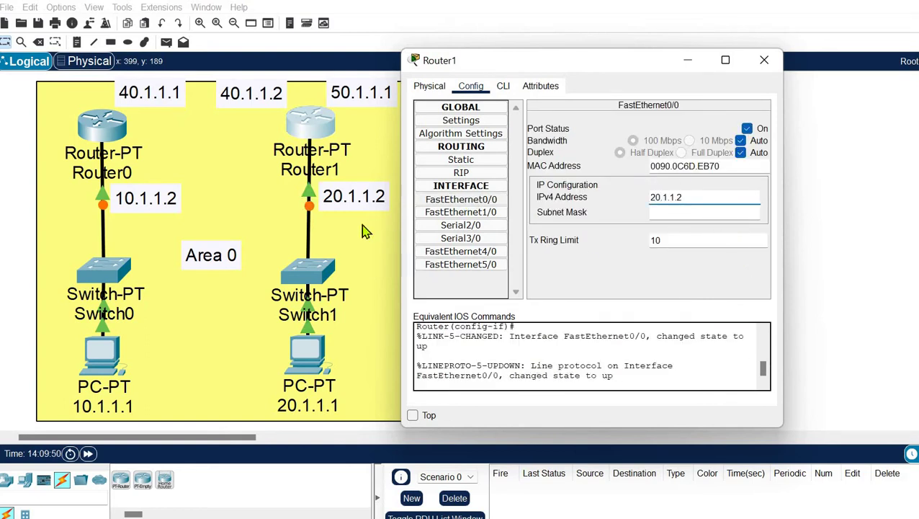
{"action": "left_click", "coordinate": [669, 213]}
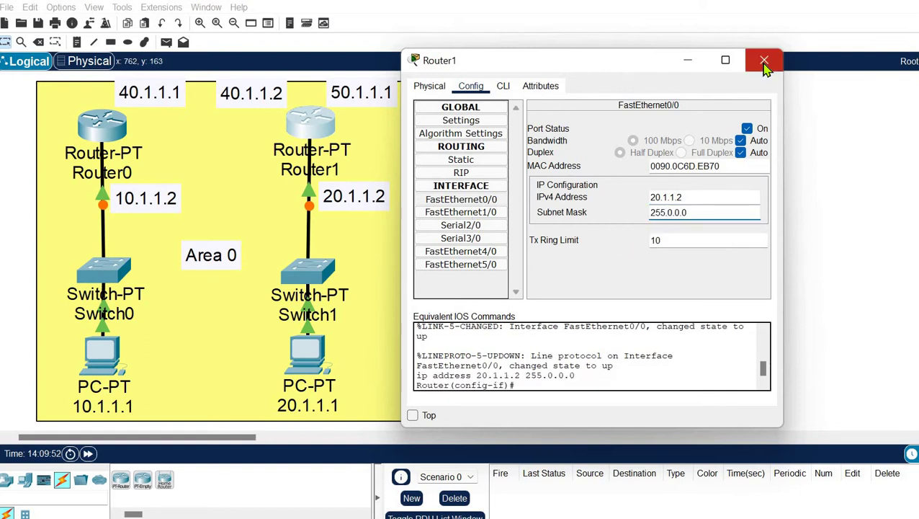
{"action": "left_click", "coordinate": [765, 62]}
- Turn on Router2's FastEthernet0/0 port and assign it IPv4 address 30.1.1.2 with subnet mask 255.0.0.0
{"action": "left_click", "coordinate": [513, 124]}
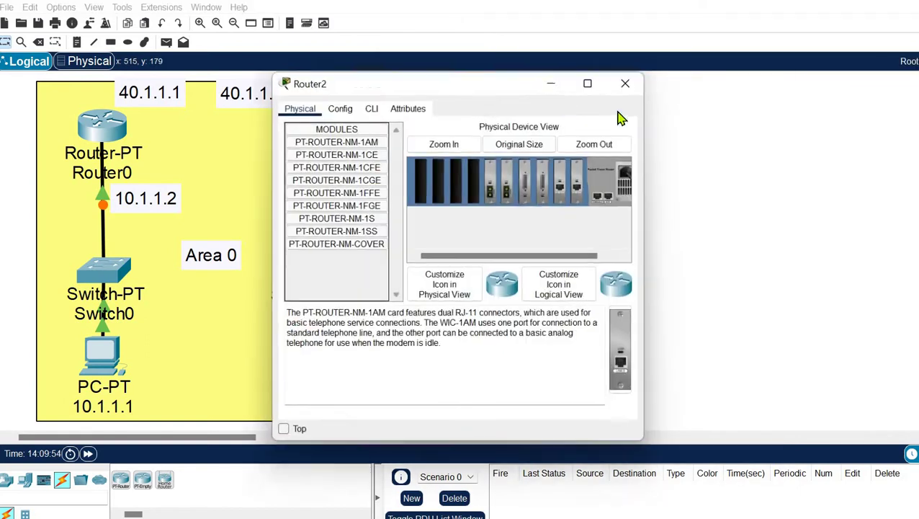
{"action": "left_click_drag", "start_coordinate": [502, 90], "coordinate": [702, 64]}
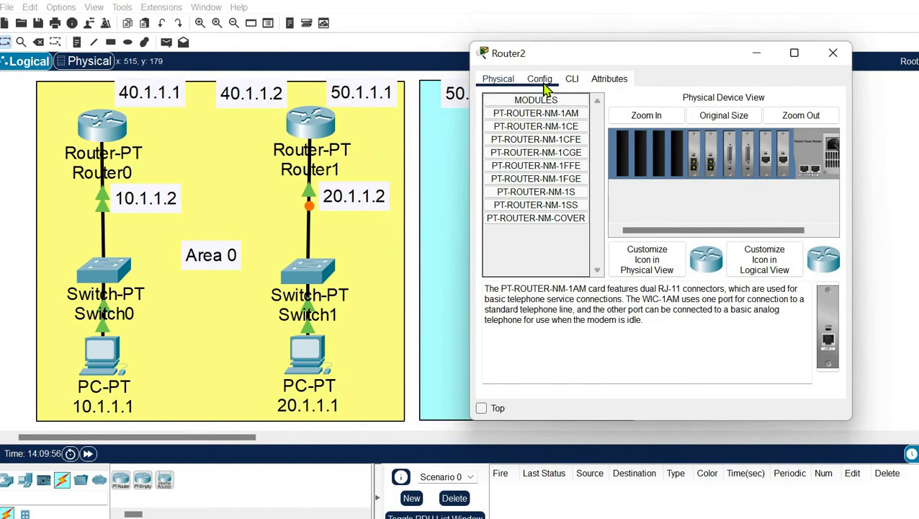
{"action": "left_click", "coordinate": [539, 79]}
{"action": "left_click", "coordinate": [551, 195]}
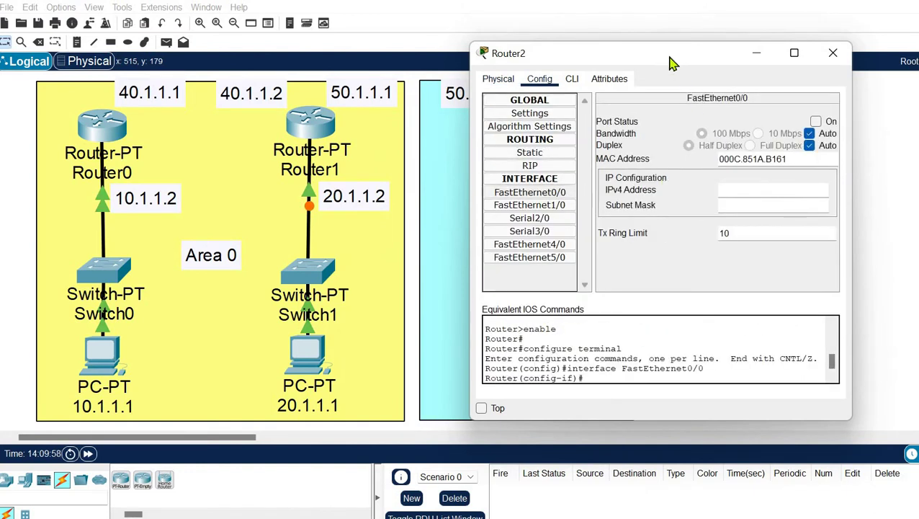
{"action": "left_click_drag", "start_coordinate": [668, 61], "coordinate": [762, 64]}
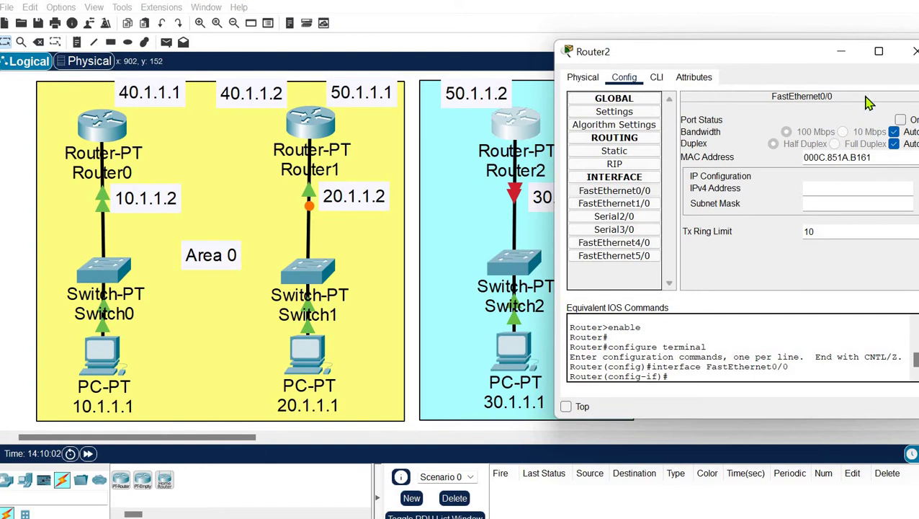
{"action": "left_click", "coordinate": [900, 120]}
{"action": "left_click_drag", "start_coordinate": [811, 58], "coordinate": [292, 57]}
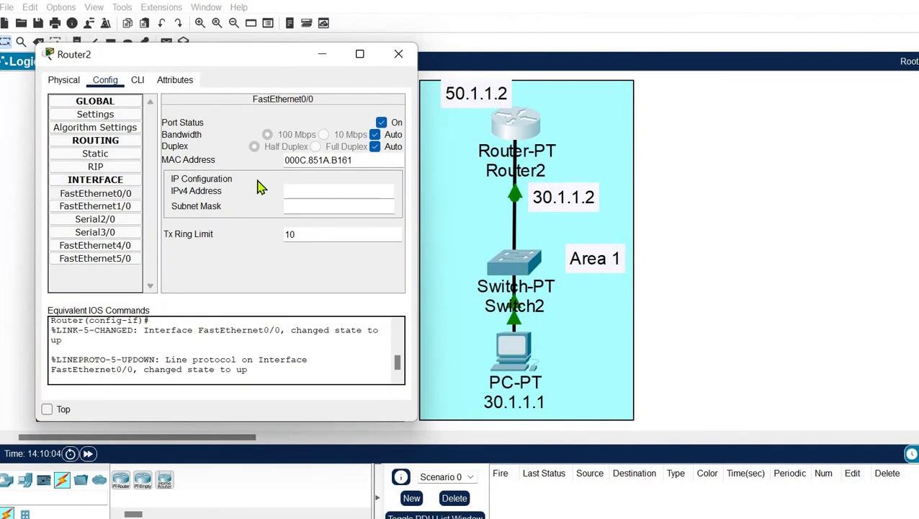
{"action": "left_click", "coordinate": [300, 193]}
{"action": "type", "text": "3"}
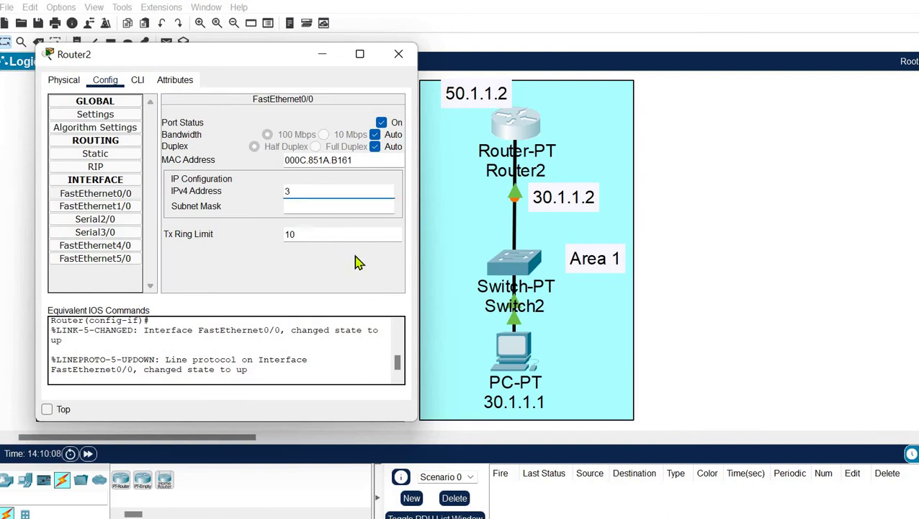
{"action": "type", "text": "0.1.1.2"}
{"action": "left_click", "coordinate": [351, 209]}
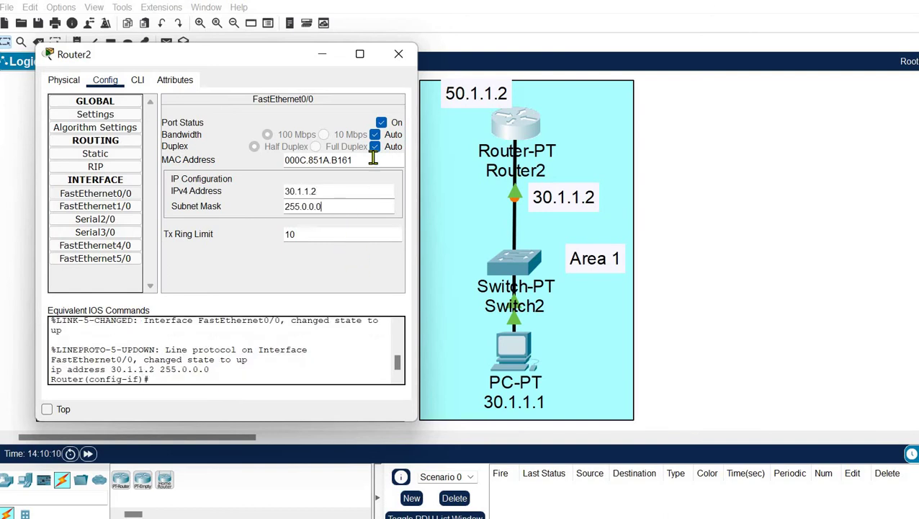
{"action": "left_click", "coordinate": [396, 62]}
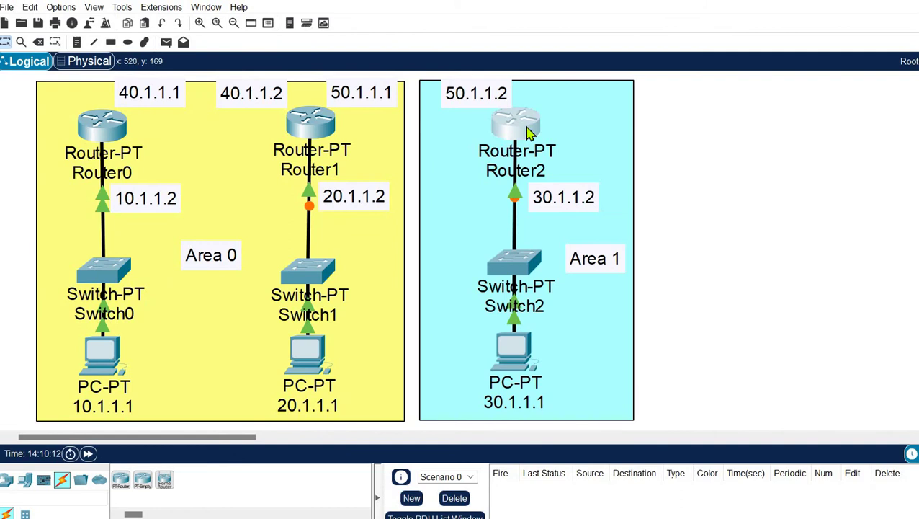
- Connect Router0's Serial2/0 port to Router1's Serial2/0 port with a Serial DTE cable
{"action": "mouse_move", "coordinate": [528, 134]}
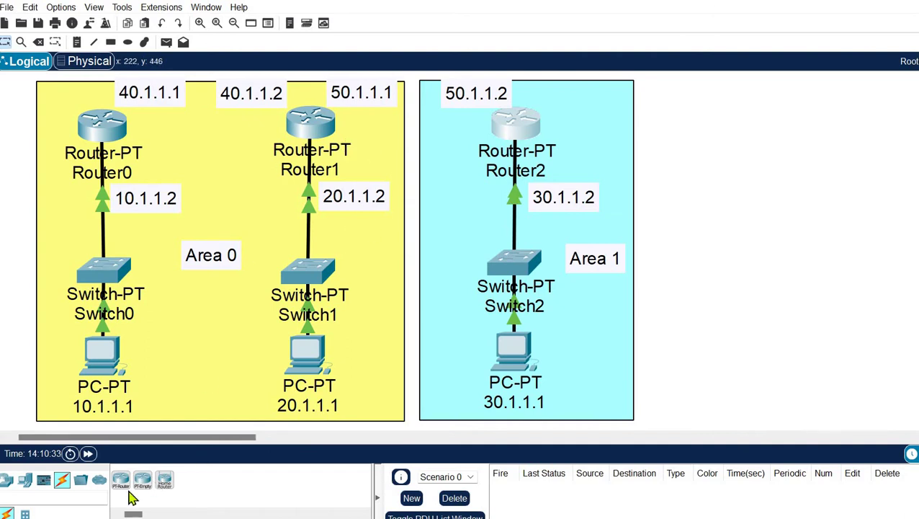
{"action": "left_click", "coordinate": [62, 483]}
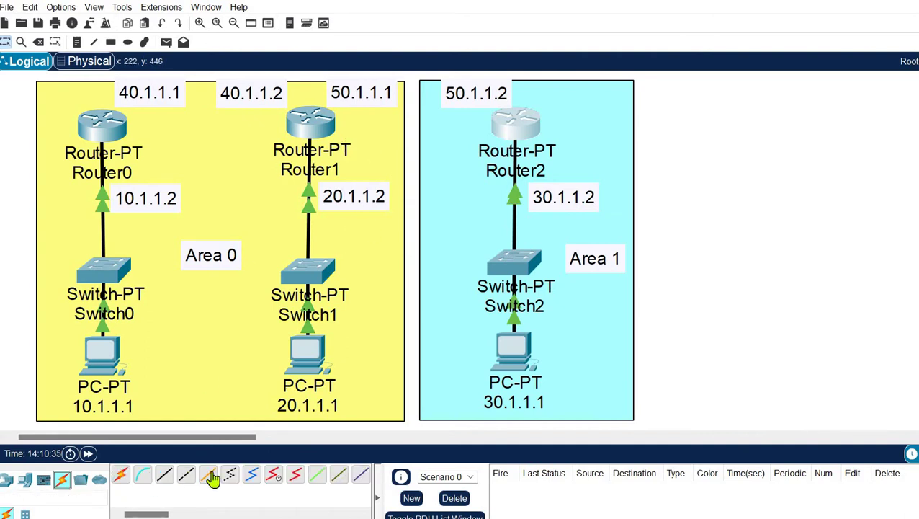
{"action": "left_click", "coordinate": [297, 476]}
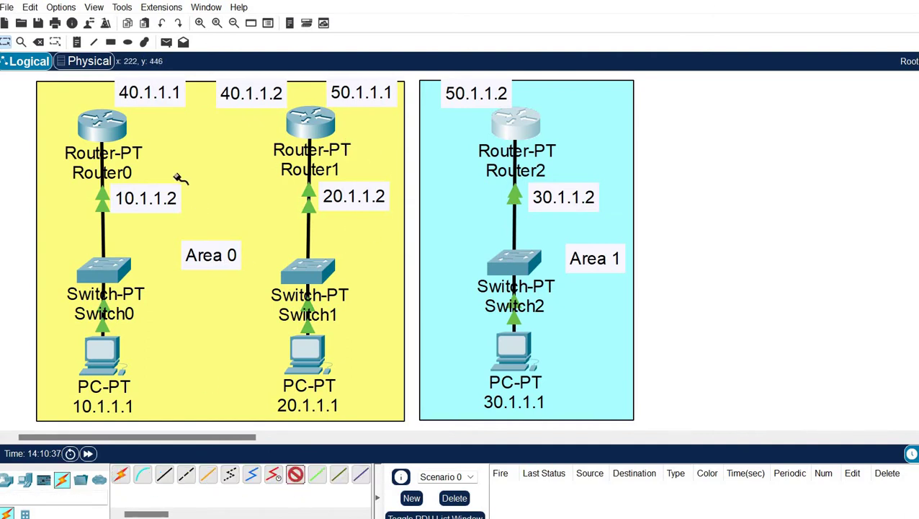
{"action": "left_click", "coordinate": [107, 128]}
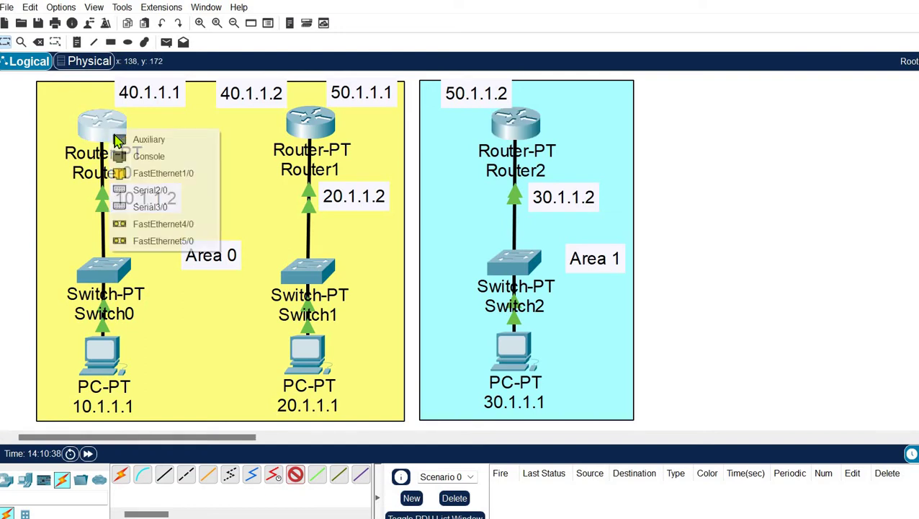
{"action": "left_click", "coordinate": [149, 191]}
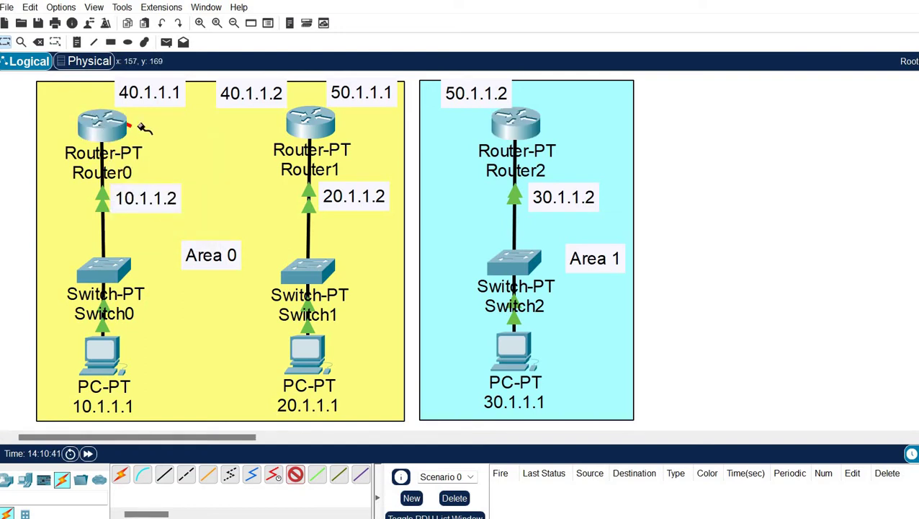
{"action": "left_click", "coordinate": [310, 126]}
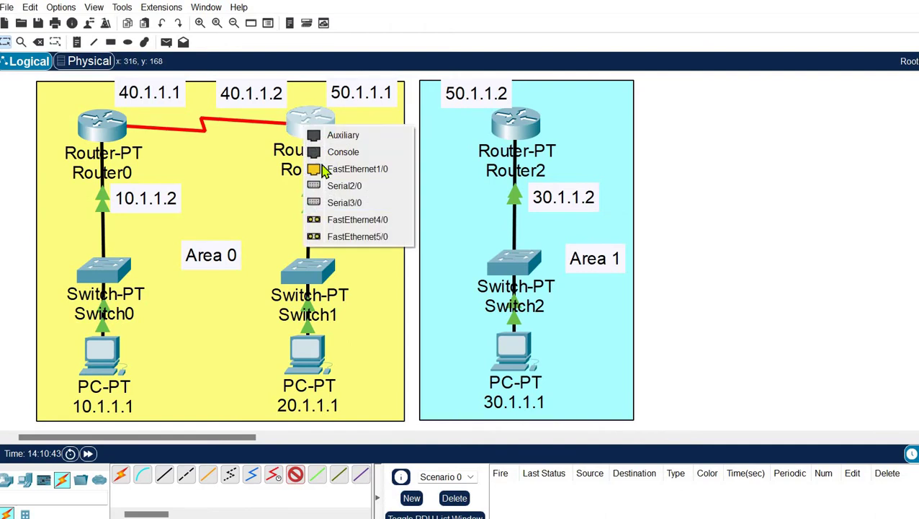
{"action": "left_click", "coordinate": [337, 185]}
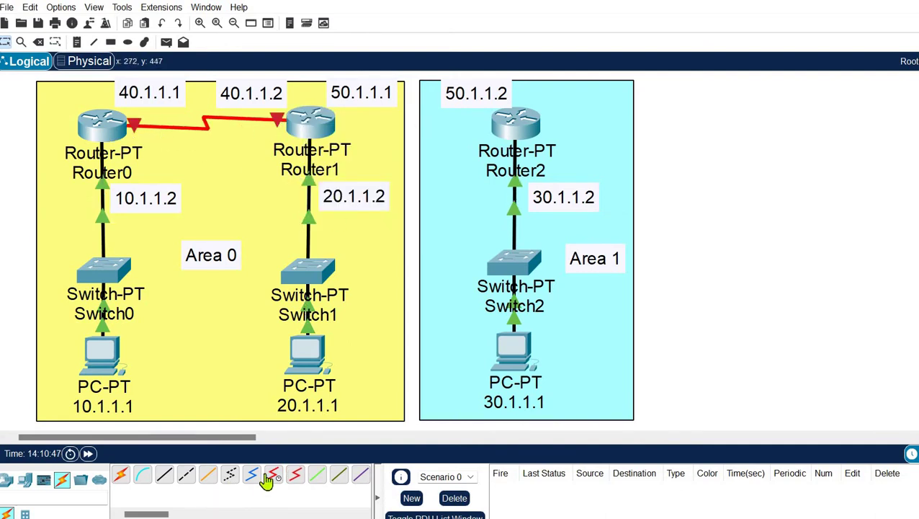
- Connect Router1's Serial3/0 port to Router2's Serial3/0 port with a Serial DTE cable
{"action": "left_click", "coordinate": [296, 475]}
{"action": "left_click", "coordinate": [321, 133]}
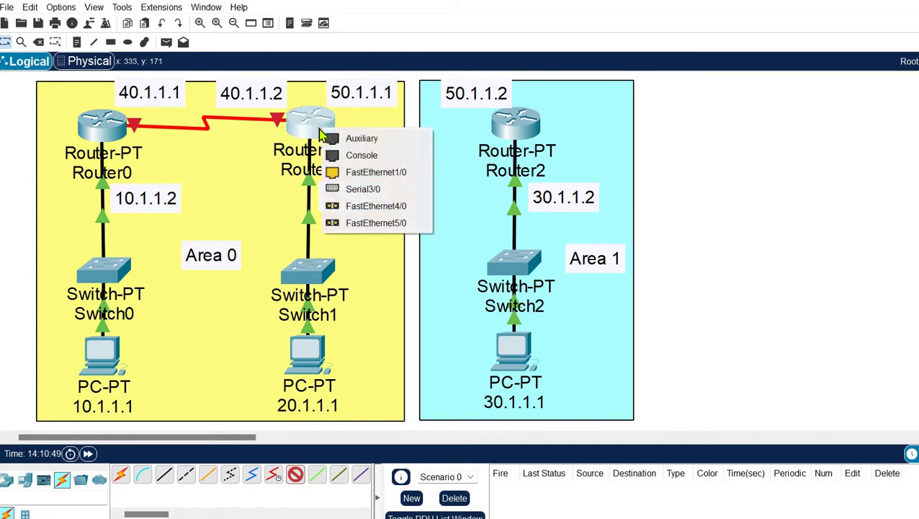
{"action": "left_click", "coordinate": [365, 189]}
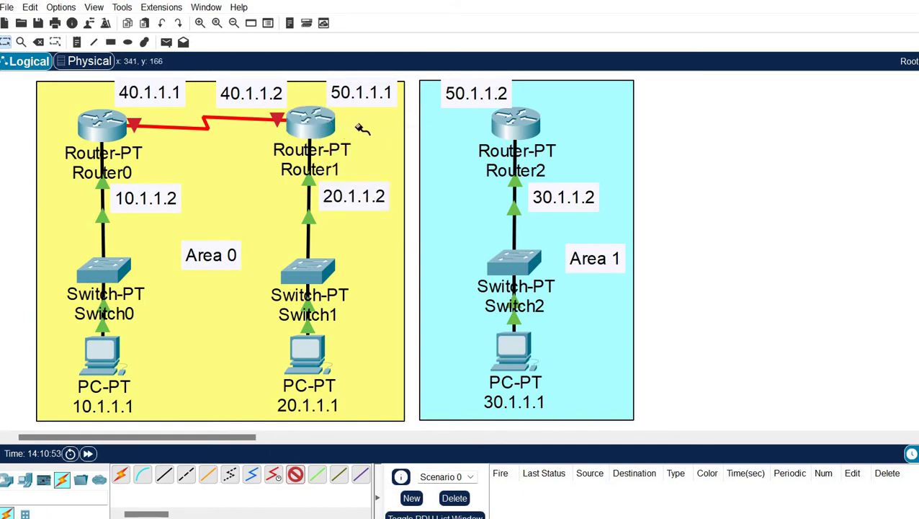
{"action": "left_click", "coordinate": [519, 127]}
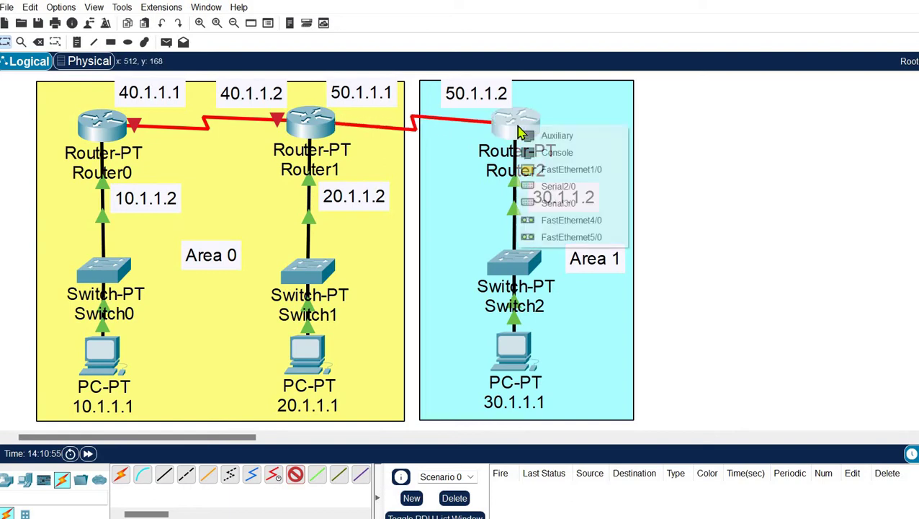
{"action": "left_click", "coordinate": [563, 205]}
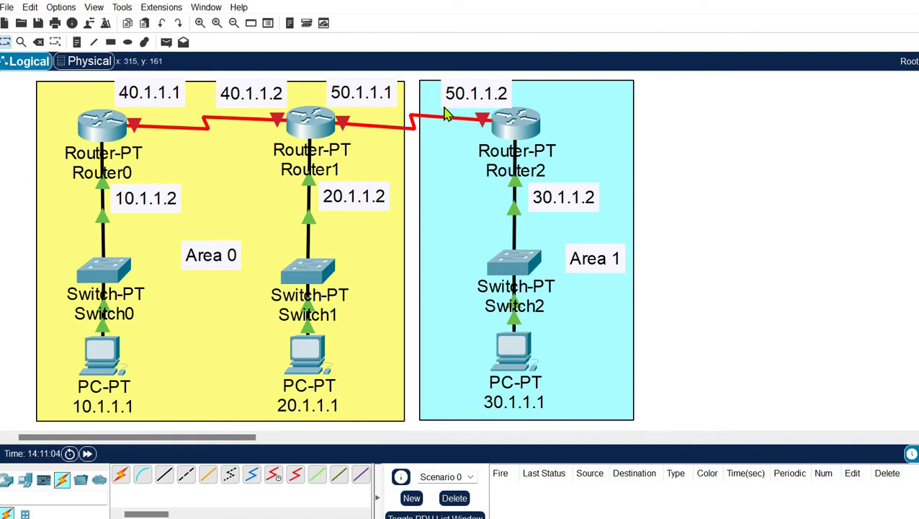
- Turn on Router0's Serial2/0 port and assign it IPv4 address 40.1.1.1 with the default subnet mask
{"action": "left_click", "coordinate": [107, 125]}
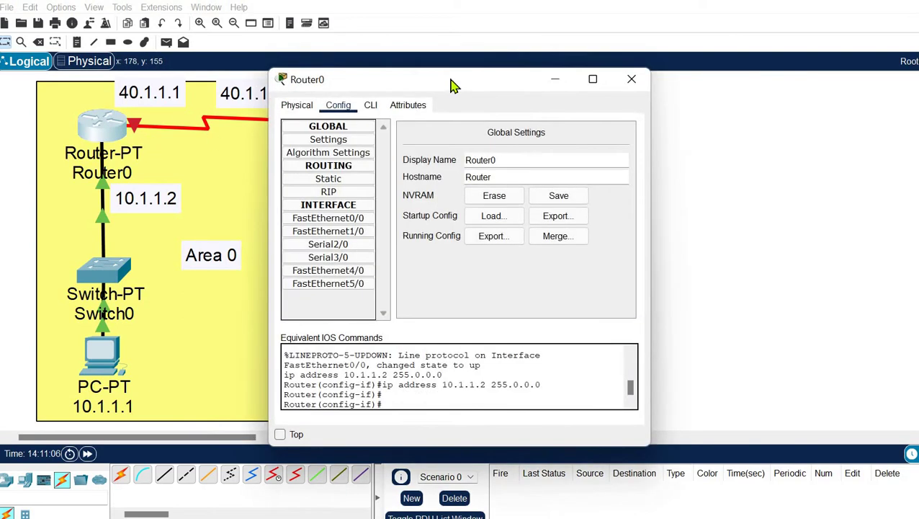
{"action": "left_click_drag", "start_coordinate": [453, 81], "coordinate": [647, 43]}
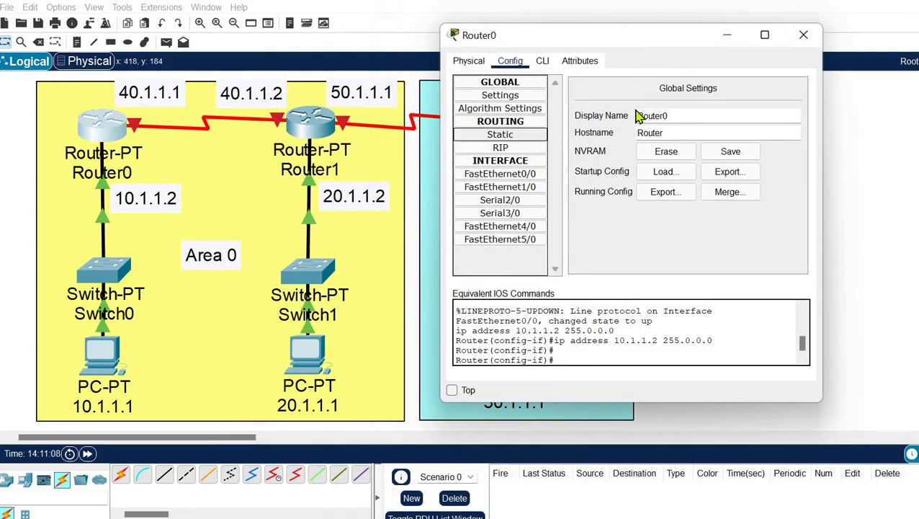
{"action": "left_click", "coordinate": [522, 204]}
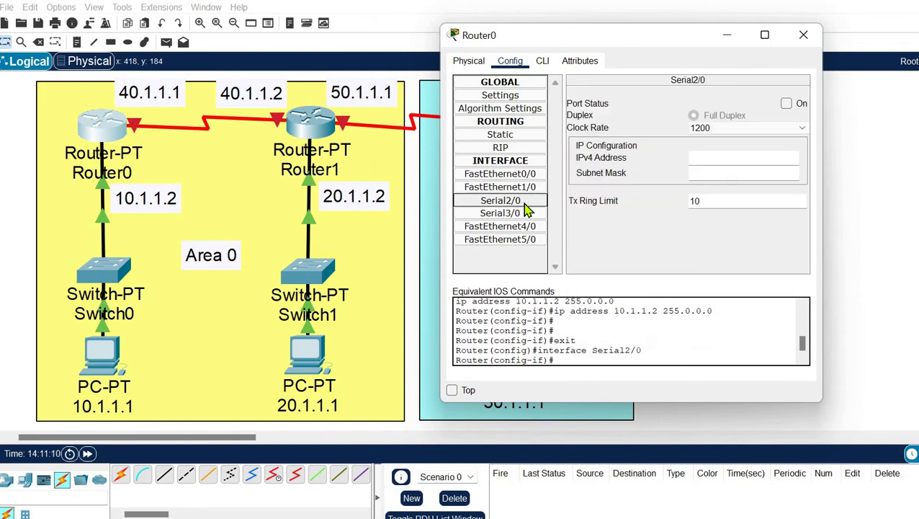
{"action": "left_click", "coordinate": [786, 103]}
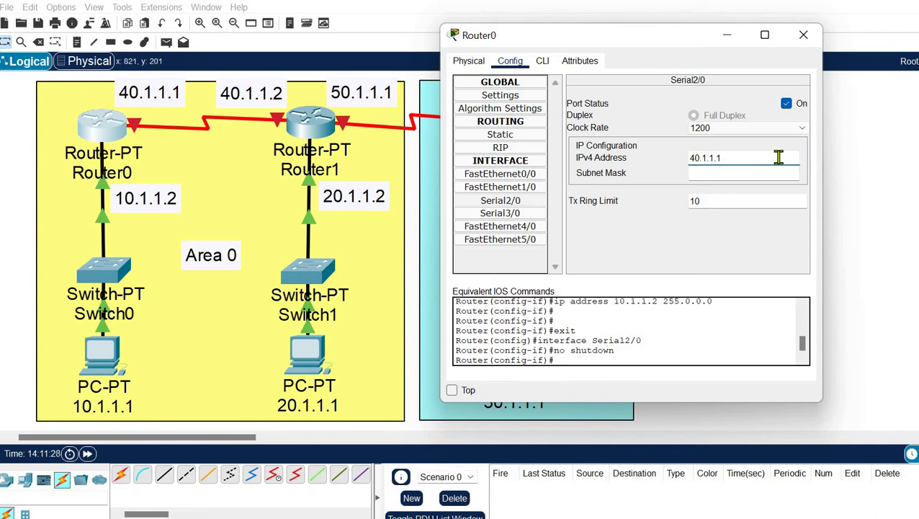
{"action": "left_click_drag", "start_coordinate": [741, 160], "coordinate": [657, 172]}
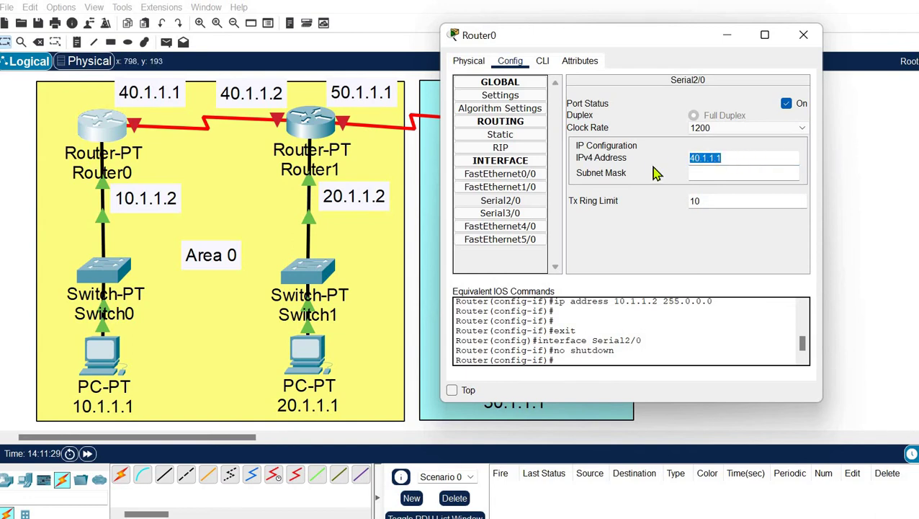
{"action": "left_click", "coordinate": [728, 172]}
{"action": "left_click", "coordinate": [801, 38]}
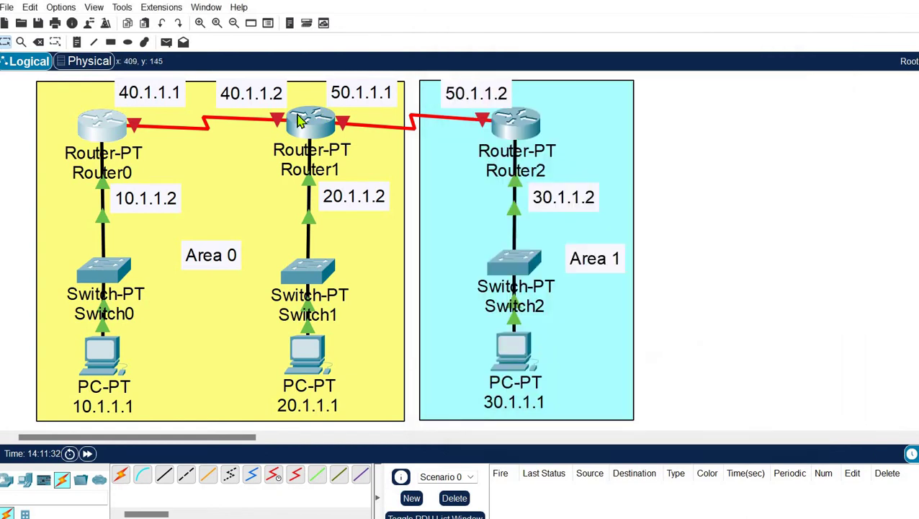
- Turn on Router1's Serial2/0 port and assign it IPv4 address 40.1.1.2 with subnet mask 255.0.0.0
{"action": "left_click", "coordinate": [311, 124]}
{"action": "left_click_drag", "start_coordinate": [591, 77], "coordinate": [791, 58]}
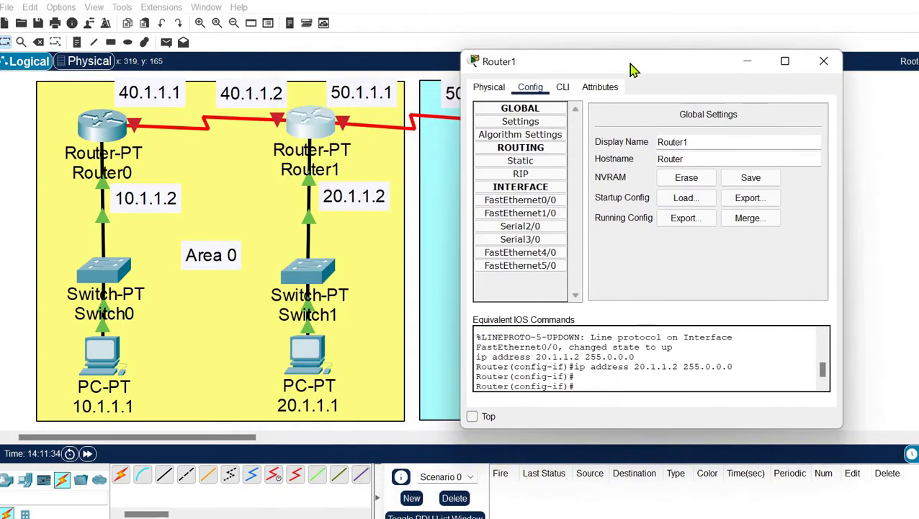
{"action": "left_click", "coordinate": [528, 200]}
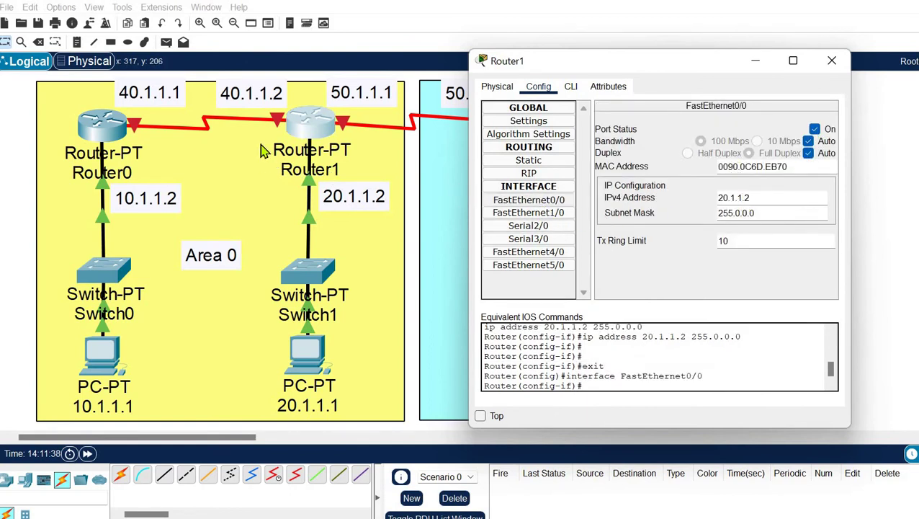
{"action": "left_click", "coordinate": [530, 227]}
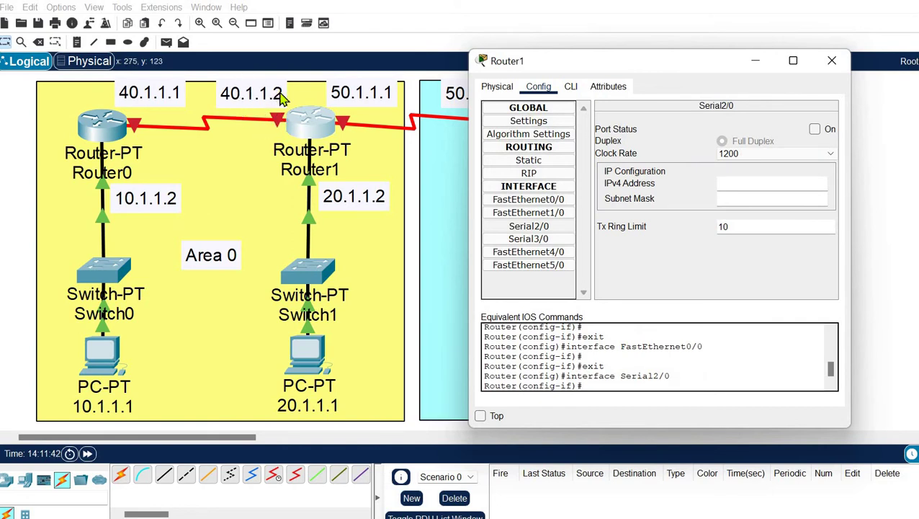
{"action": "left_click", "coordinate": [815, 130]}
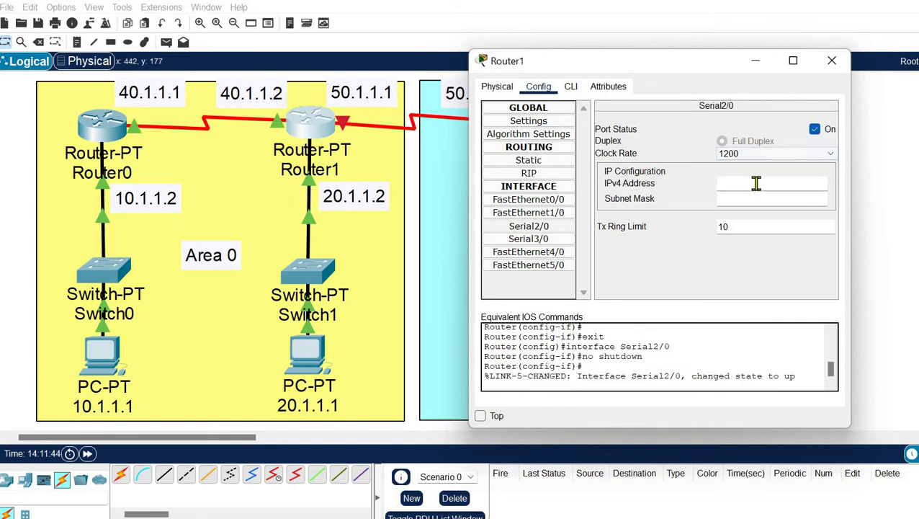
{"action": "type", "text": "40.1.1.1"}
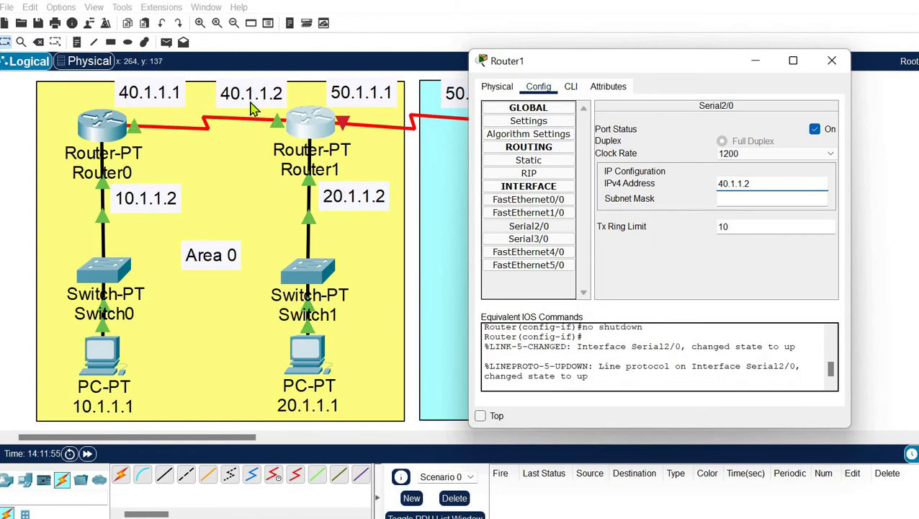
{"action": "left_click", "coordinate": [773, 199]}
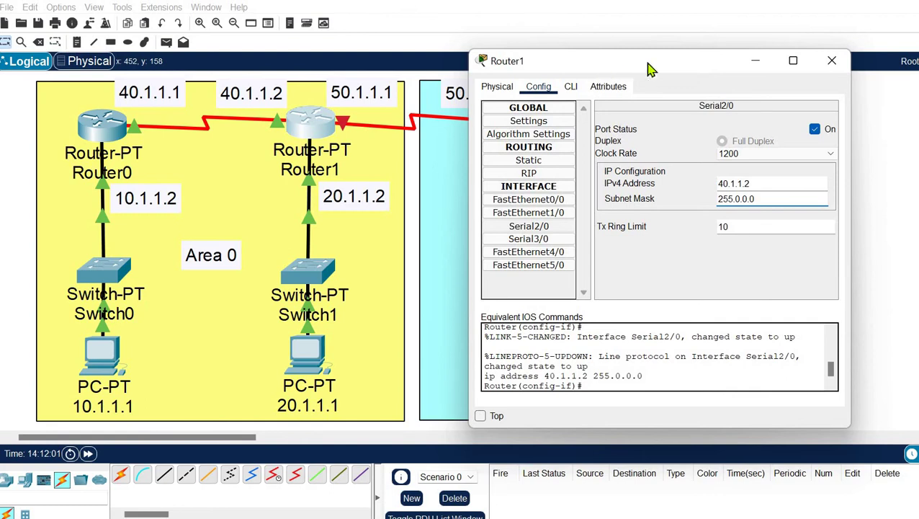
- Turn on Router1's Serial3/0 port and assign it IPv4 address 50.1.1.1 with subnet mask 255.0.0.0
{"action": "left_click_drag", "start_coordinate": [648, 63], "coordinate": [702, 61]}
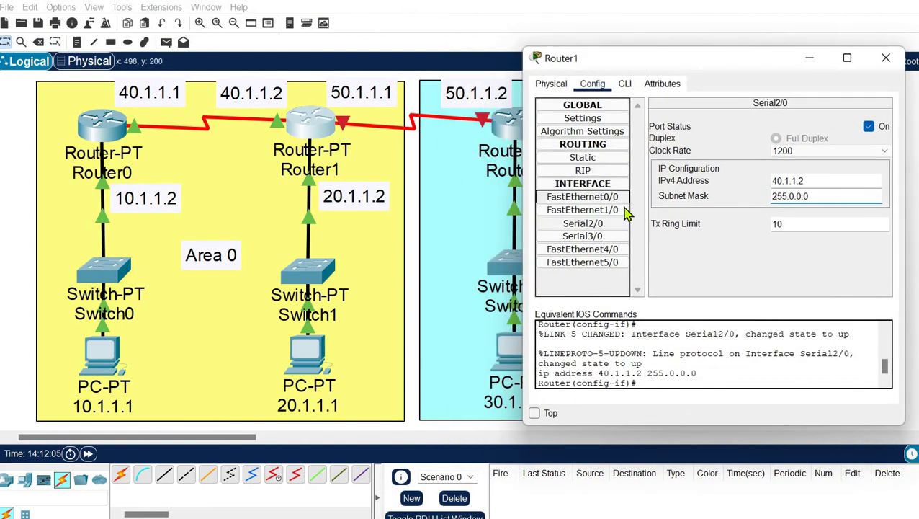
{"action": "left_click", "coordinate": [609, 237]}
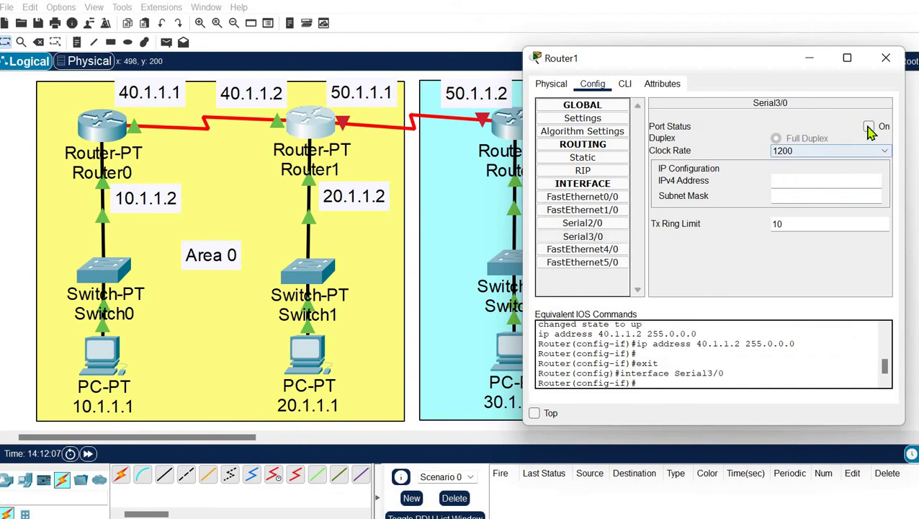
{"action": "left_click", "coordinate": [869, 126]}
{"action": "left_click", "coordinate": [774, 182]}
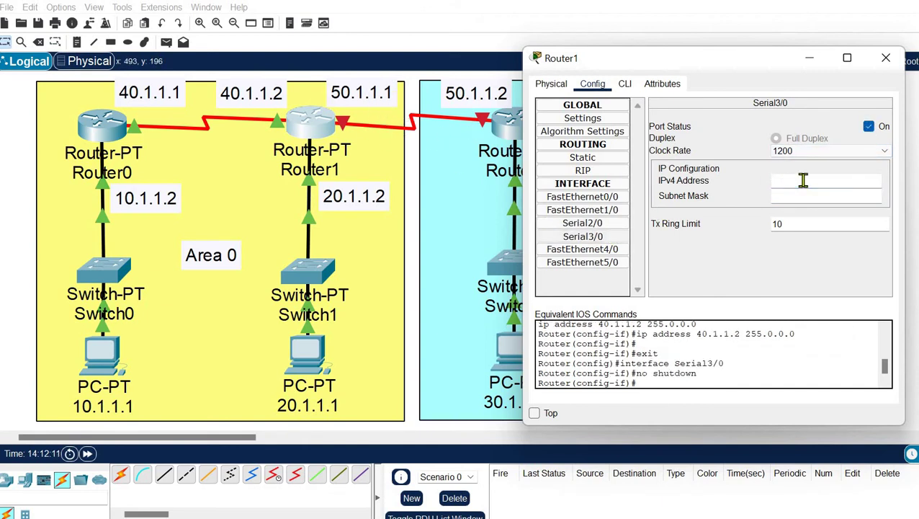
{"action": "type", "text": "50.1.1.1"}
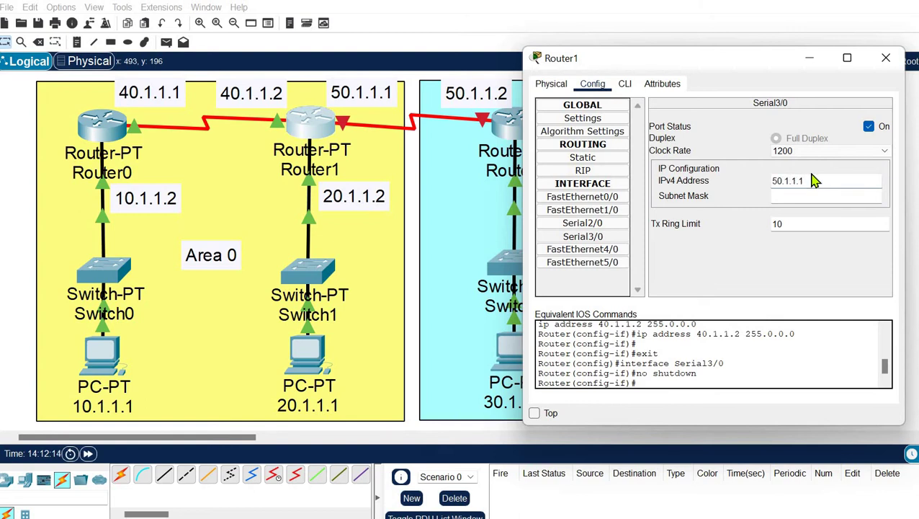
{"action": "key", "text": "Tab"}
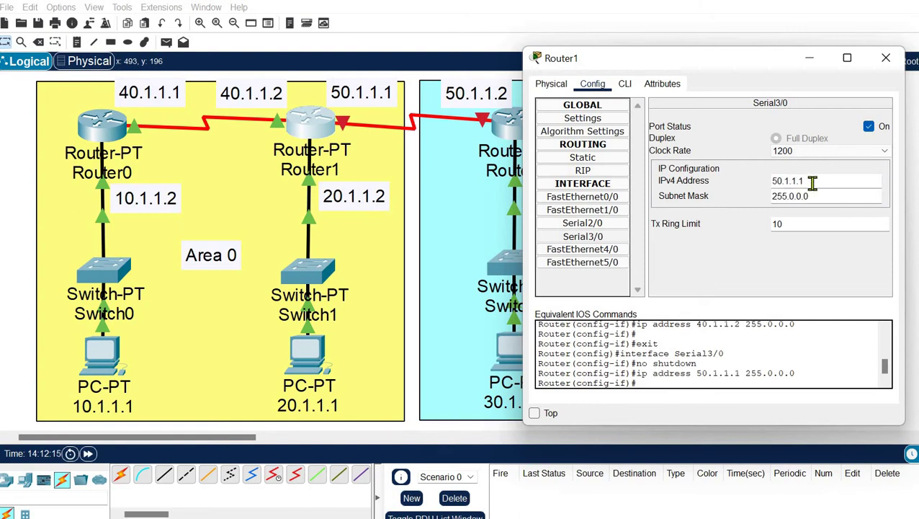
{"action": "left_click_drag", "start_coordinate": [812, 182], "coordinate": [762, 189]}
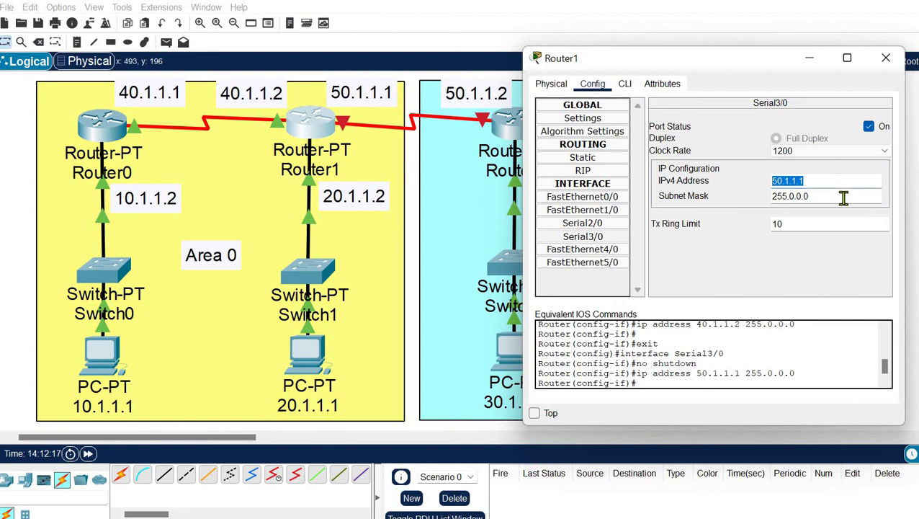
{"action": "left_click", "coordinate": [886, 58]}
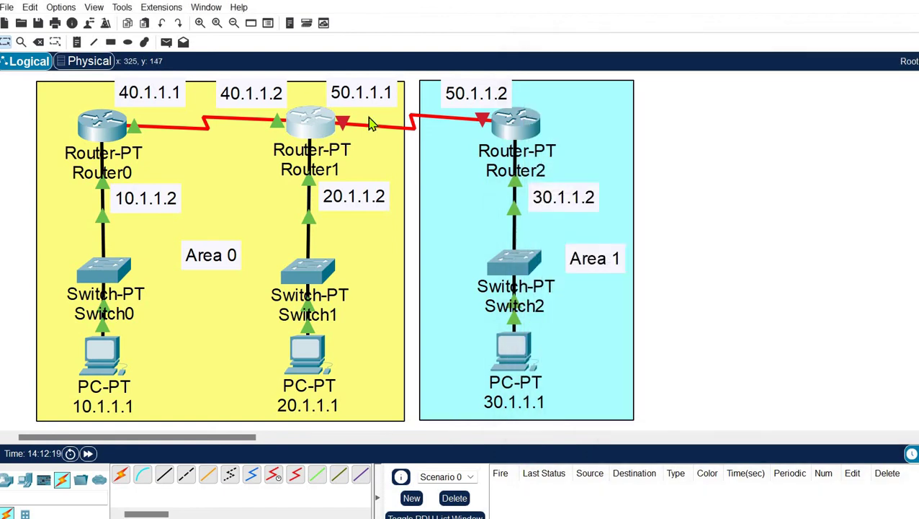
- Turn on Router2's Serial3/0 port and assign it IPv4 address 50.1.1.2 with subnet mask 255.0.0.0
{"action": "left_click", "coordinate": [516, 124]}
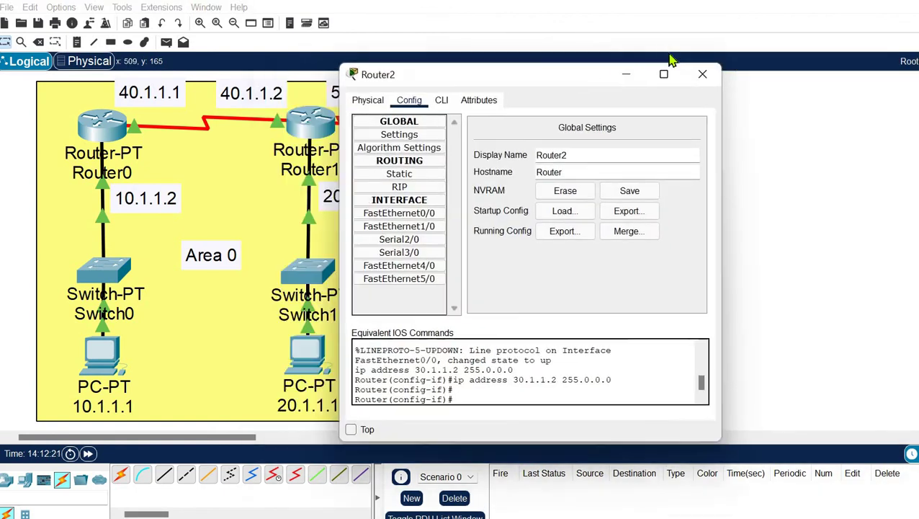
{"action": "left_click_drag", "start_coordinate": [670, 61], "coordinate": [247, 70]}
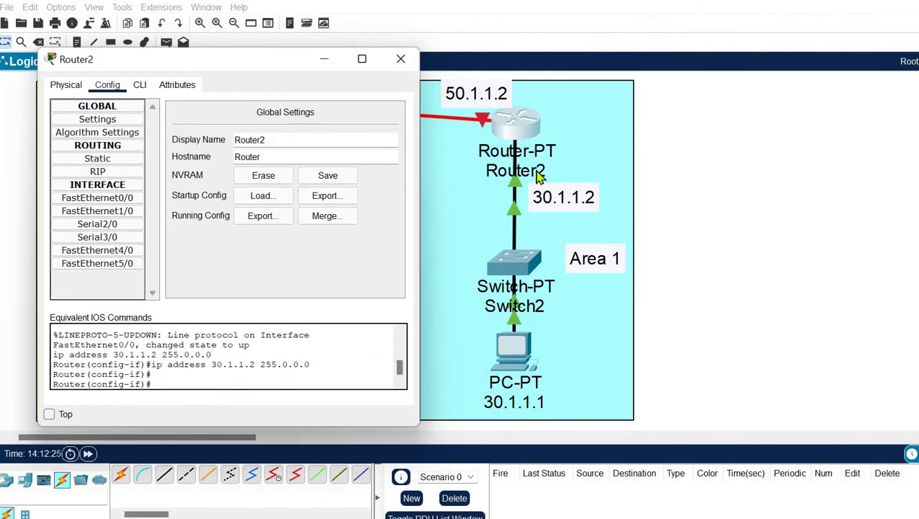
{"action": "left_click", "coordinate": [118, 243]}
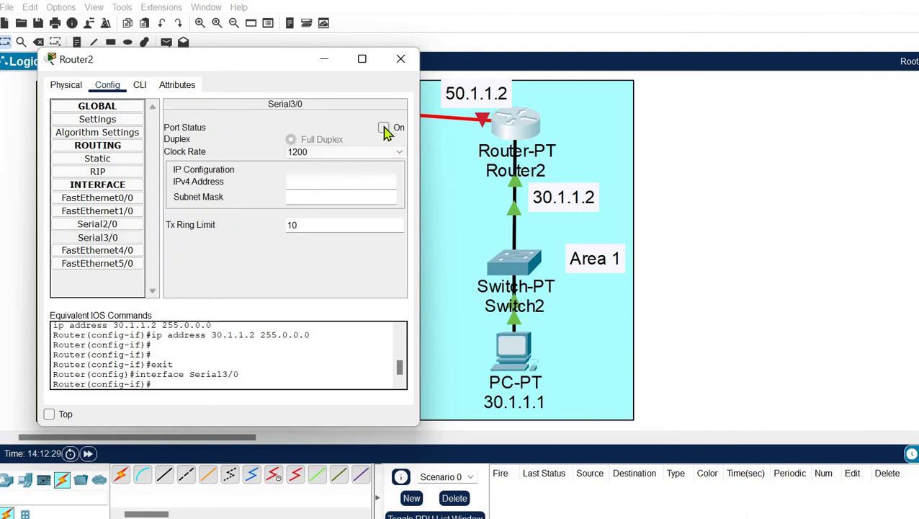
{"action": "left_click", "coordinate": [384, 128]}
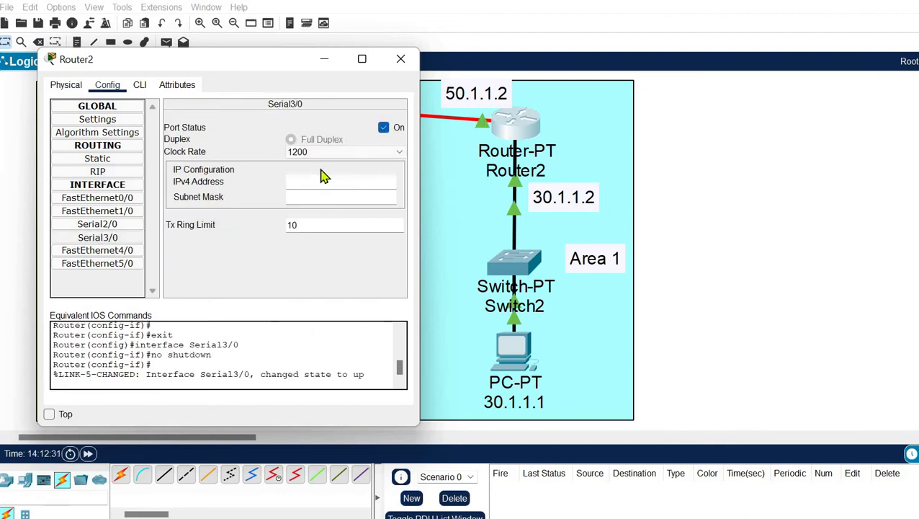
{"action": "type", "text": "50.1.1.1"}
{"action": "left_click_drag", "start_coordinate": [280, 63], "coordinate": [245, 69]}
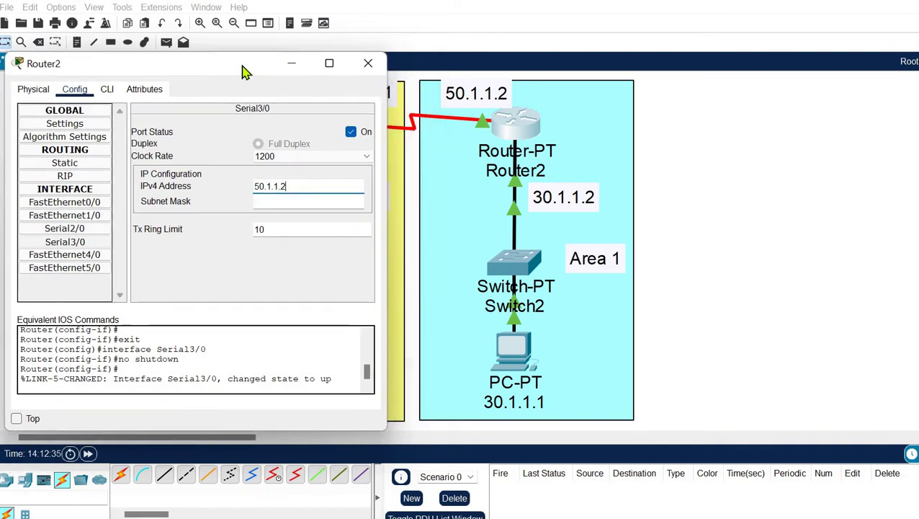
{"action": "left_click", "coordinate": [307, 204]}
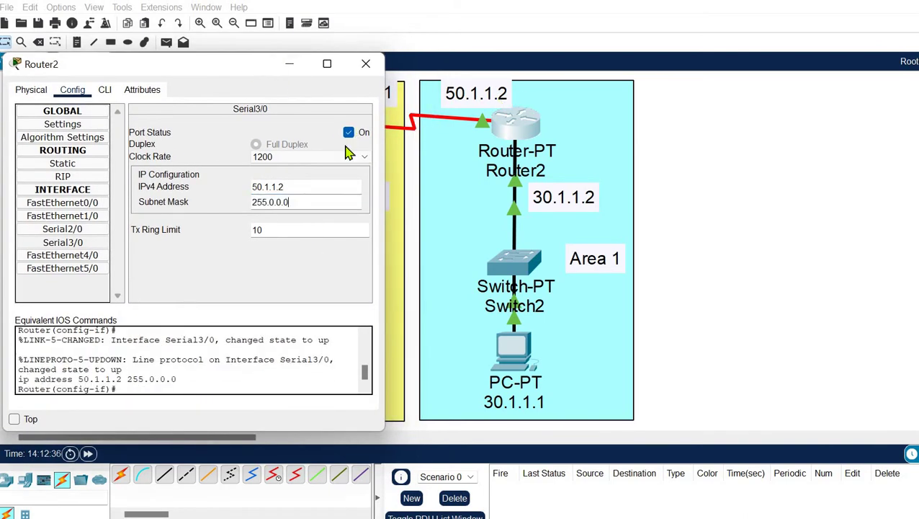
{"action": "left_click", "coordinate": [366, 63]}
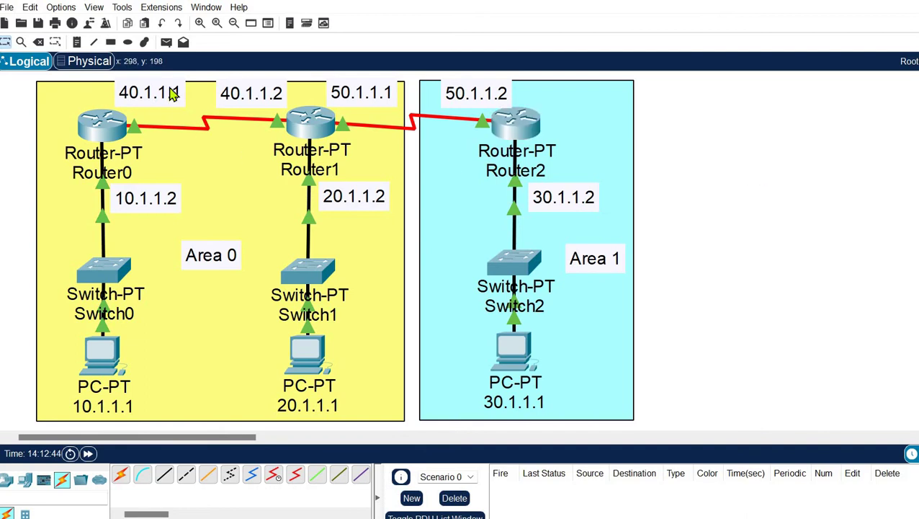
- Send a simple PDU from Router0 to Router1 to test the serial link between them
{"action": "left_click", "coordinate": [166, 42]}
{"action": "left_click", "coordinate": [105, 121]}
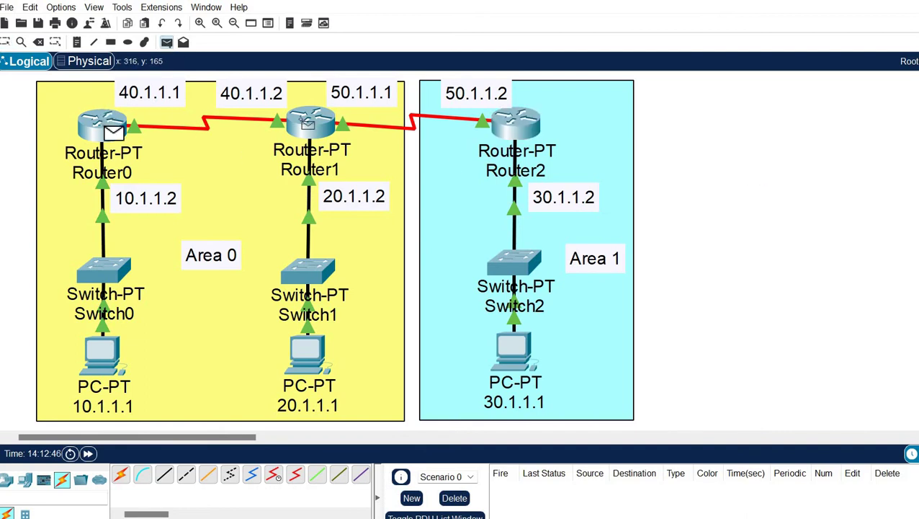
{"action": "left_click", "coordinate": [311, 121]}
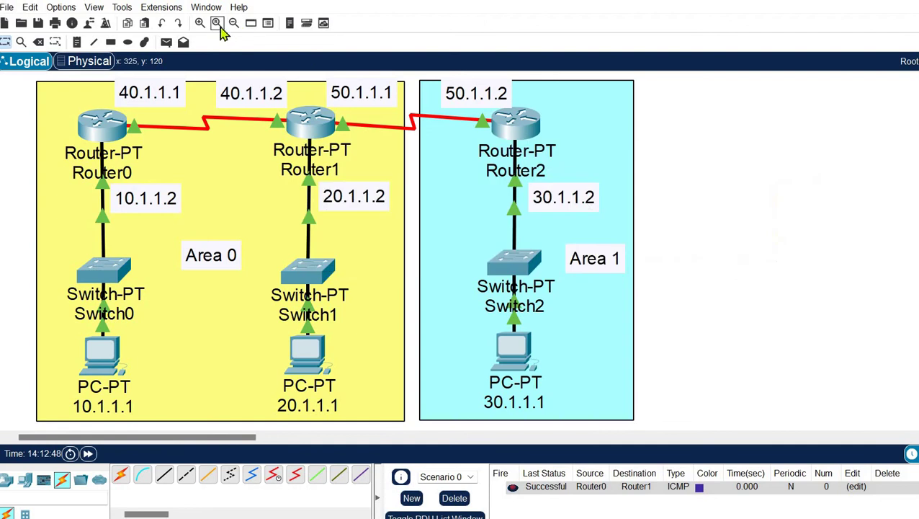
- Send simple PDUs from PC 10.1.1.1 to Router0 and from PC 20.1.1.1 to Router1 to test the LAN connections
{"action": "left_click", "coordinate": [167, 42]}
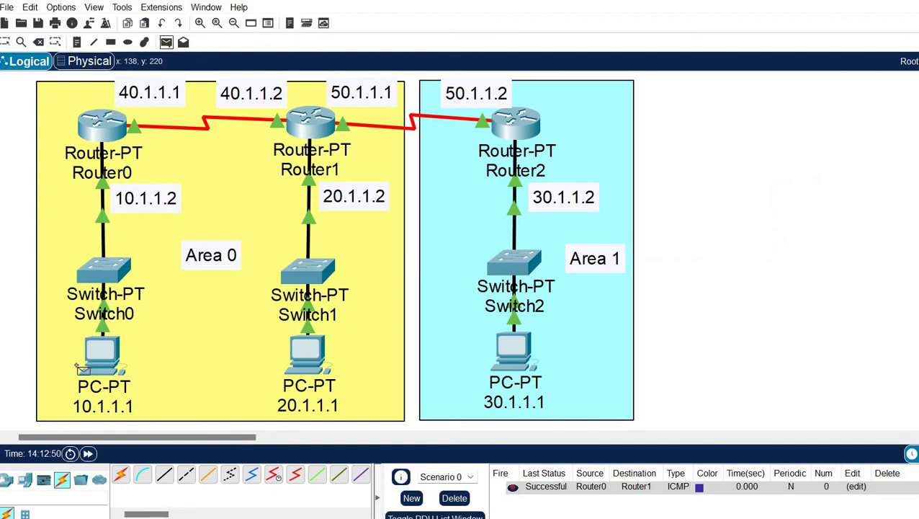
{"action": "left_click", "coordinate": [100, 355]}
{"action": "left_click", "coordinate": [100, 134]}
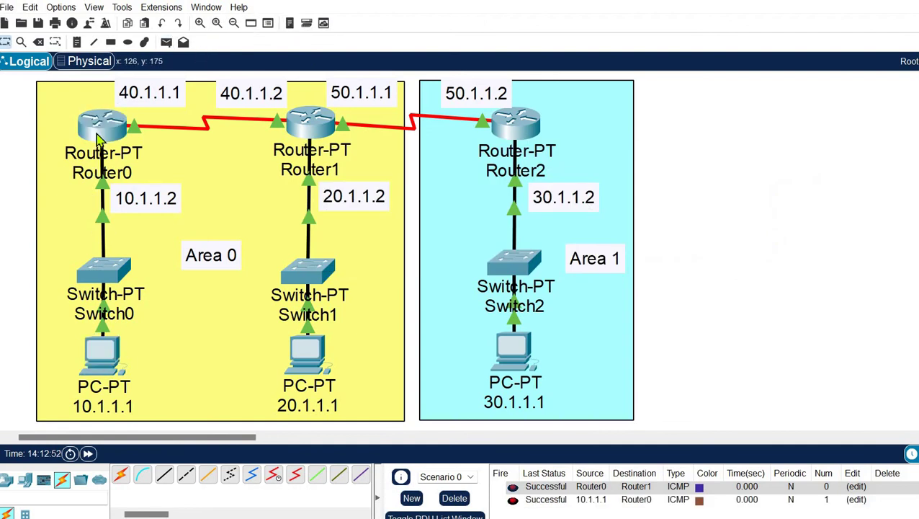
{"action": "left_click", "coordinate": [167, 41]}
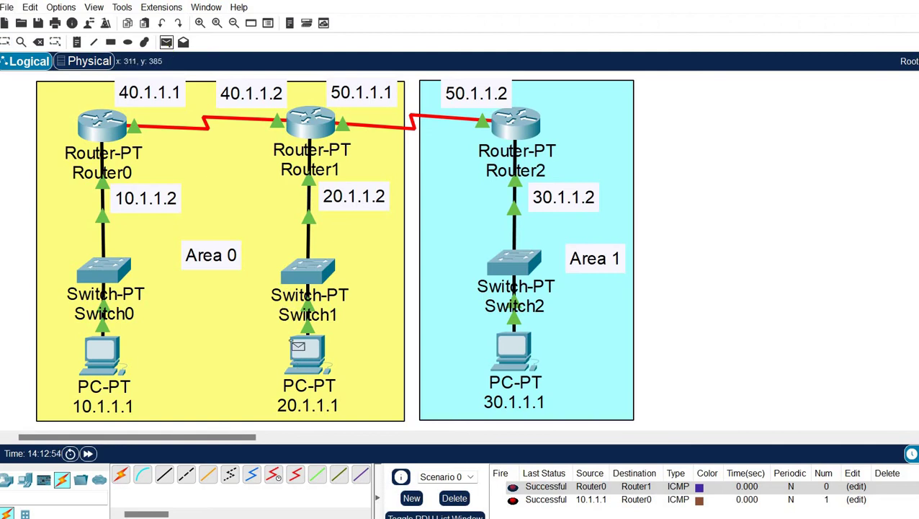
{"action": "left_click", "coordinate": [311, 126]}
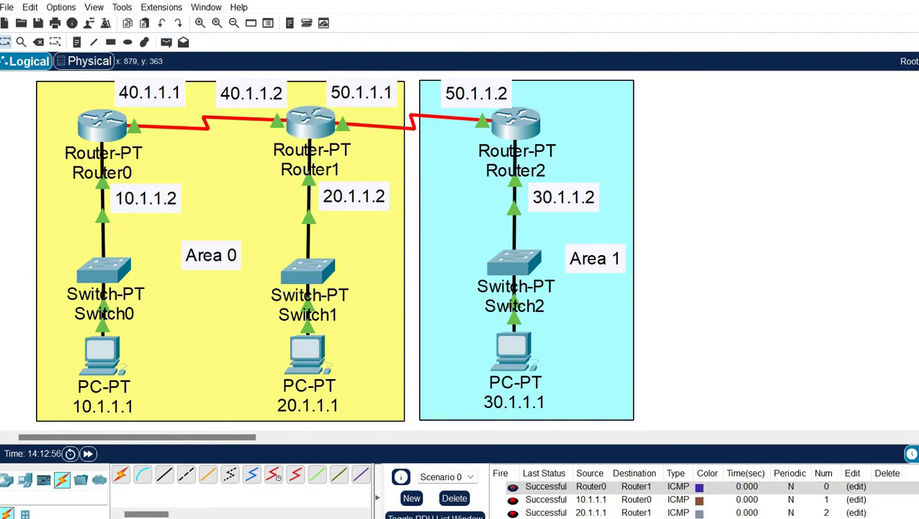
- Delete all three test PDUs from the scenario's PDU list
{"action": "double_click", "coordinate": [887, 486]}
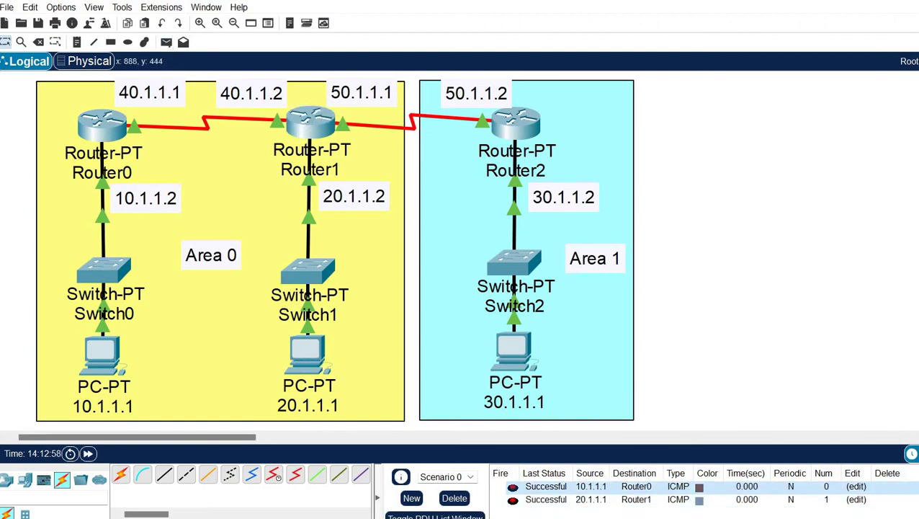
{"action": "double_click", "coordinate": [888, 486]}
{"action": "double_click", "coordinate": [888, 486]}
- Send a simple PDU from PC 30.1.1.1 to Router2 to test the Area 1 LAN connection
{"action": "left_click", "coordinate": [167, 42]}
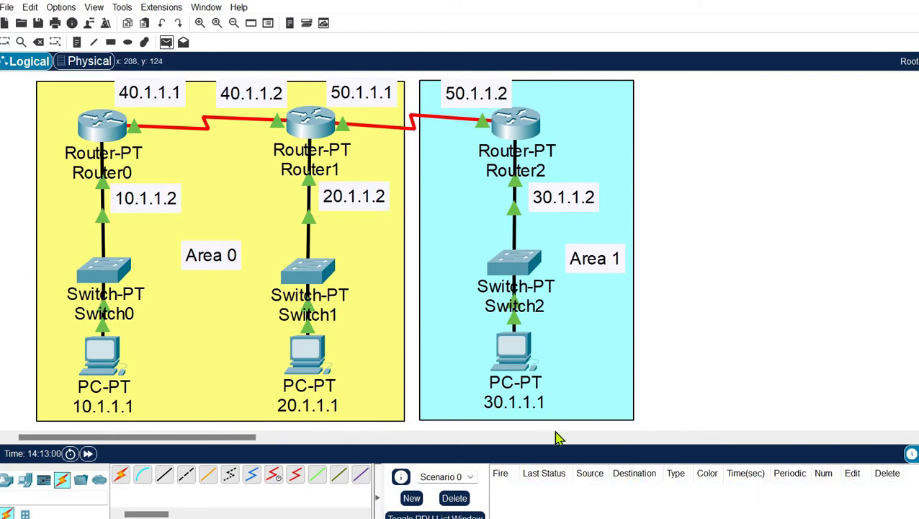
{"action": "left_click", "coordinate": [515, 353]}
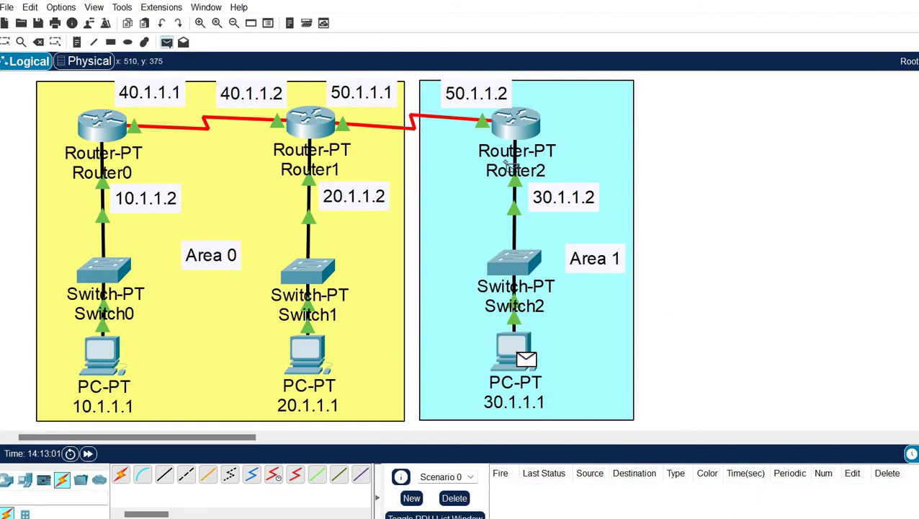
{"action": "left_click", "coordinate": [521, 126]}
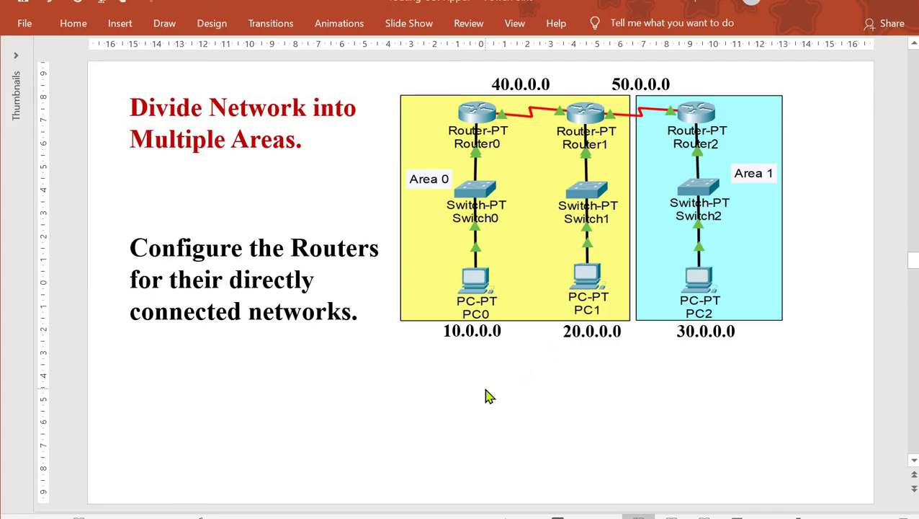
{"action": "scroll", "coordinate": [487, 394], "scroll_direction": "down", "scroll_amount": 1}
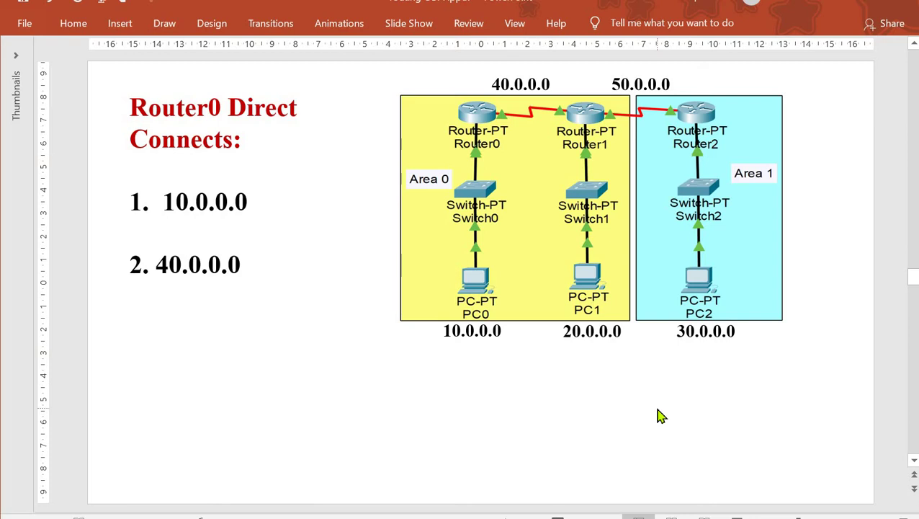
{"action": "left_click_drag", "start_coordinate": [164, 165], "coordinate": [289, 159]}
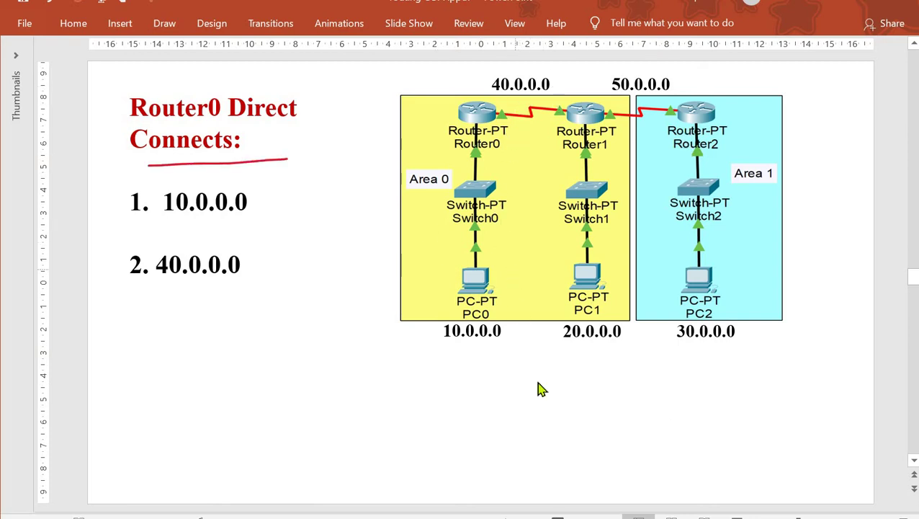
{"action": "left_click_drag", "start_coordinate": [130, 130], "coordinate": [247, 124]}
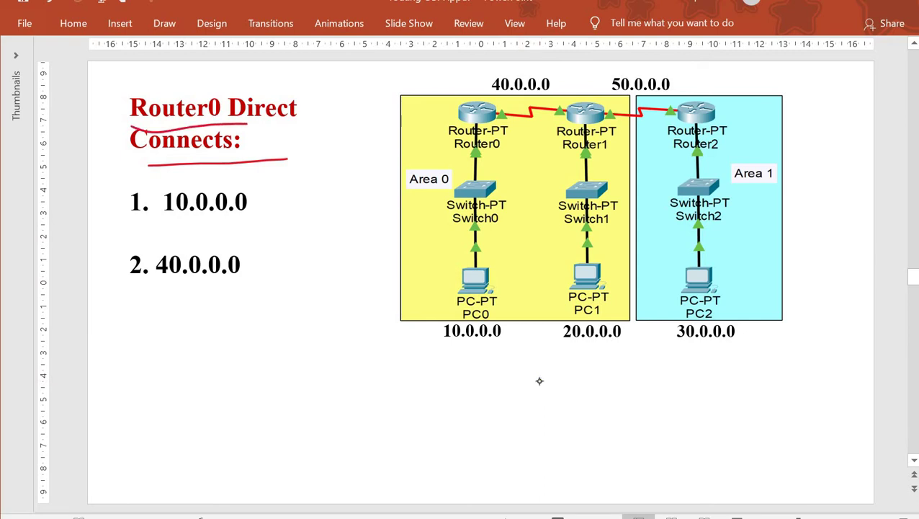
{"action": "mouse_move", "coordinate": [148, 224]}
{"action": "left_mouse_down"}
{"action": "mouse_move", "coordinate": [266, 217]}
{"action": "mouse_move", "coordinate": [203, 173]}
{"action": "mouse_move", "coordinate": [152, 226]}
{"action": "left_mouse_up"}
{"action": "mouse_move", "coordinate": [259, 247]}
{"action": "left_mouse_down"}
{"action": "mouse_move", "coordinate": [122, 288]}
{"action": "mouse_move", "coordinate": [252, 243]}
{"action": "left_mouse_up"}
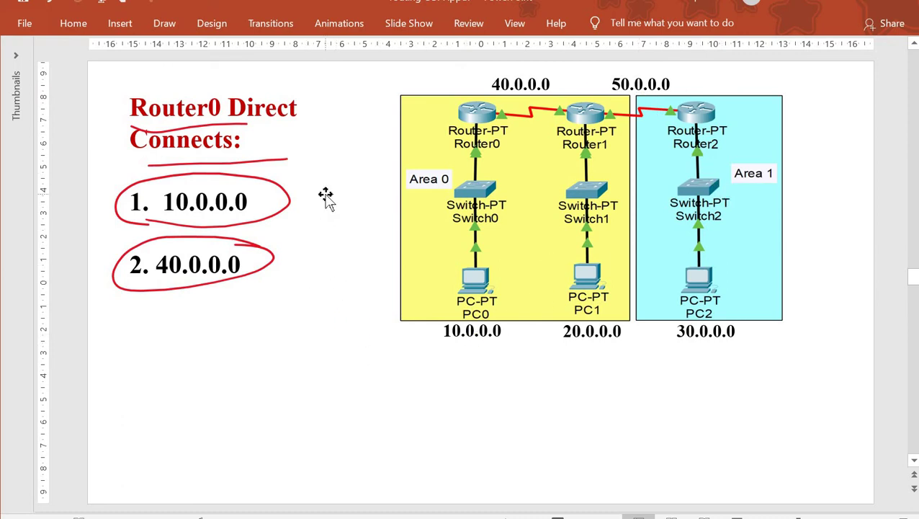
{"action": "scroll", "coordinate": [326, 198], "scroll_direction": "down", "scroll_amount": 1}
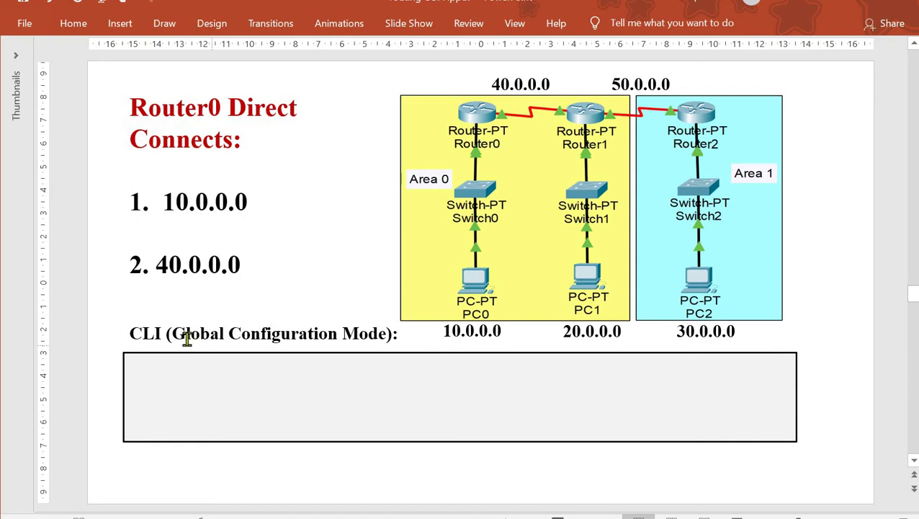
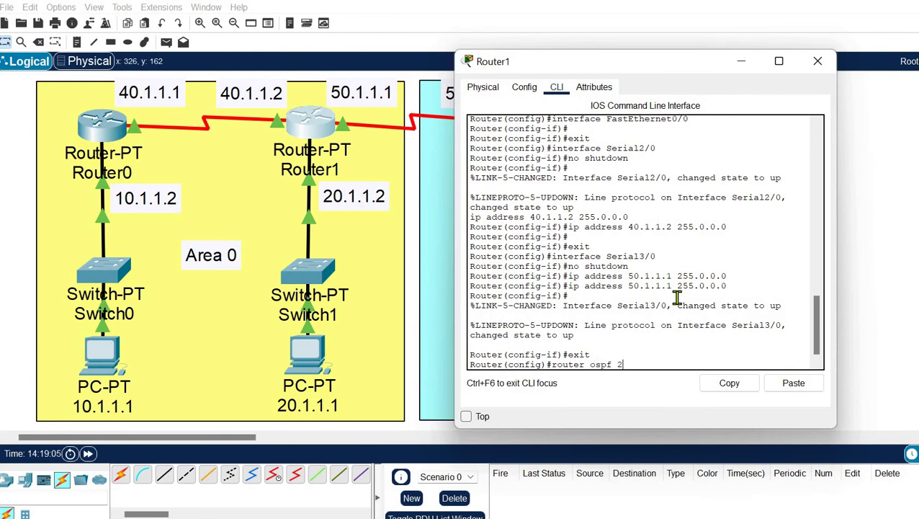
- Start OSPF process 2 on Router1 and advertise network 40.0.0.0 with wildcard mask 0.255.255.255 in area 0
{"action": "type", "text": "pf 2"}
{"action": "key", "text": "Return"}
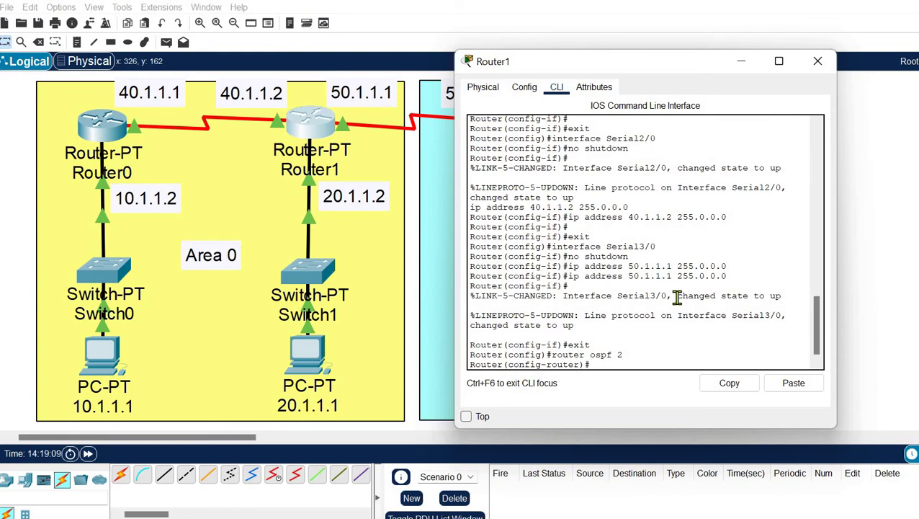
{"action": "left_click", "coordinate": [792, 390]}
{"action": "left_click", "coordinate": [793, 389]}
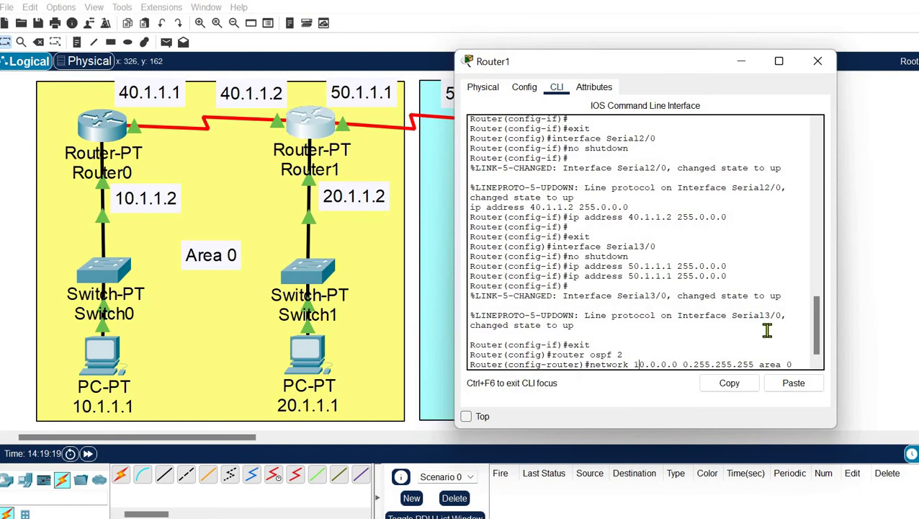
{"action": "key", "text": "BackSpace"}
{"action": "type", "text": "4"}
{"action": "key", "text": "Return"}
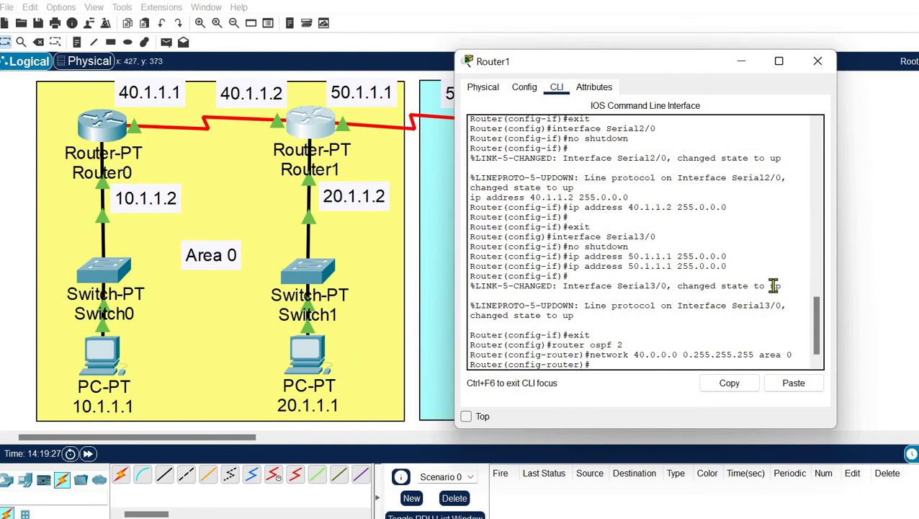
- Advertise network 20.0.0.0 with wildcard mask 0.255.255.255 in area 0 on Router1
{"action": "key", "text": "Up"}
{"action": "key", "text": "Left"}
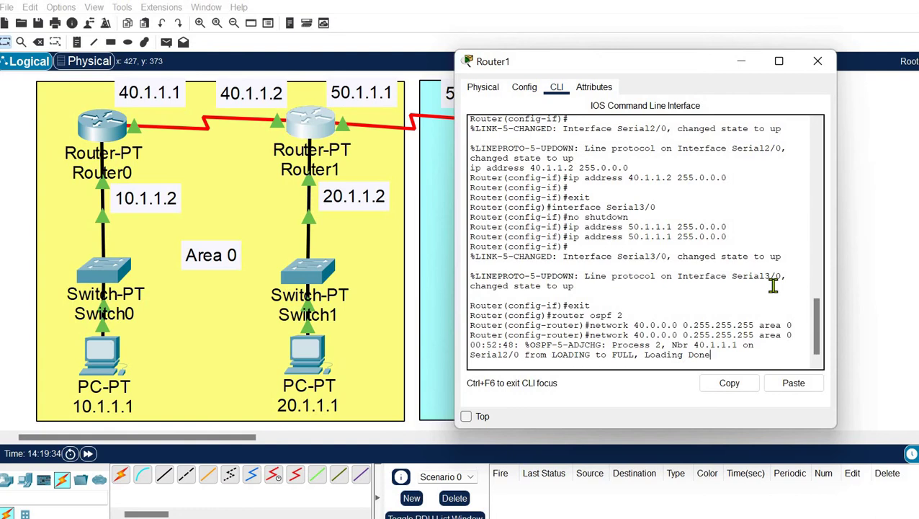
{"action": "key", "text": "Return"}
{"action": "key", "text": "Up"}
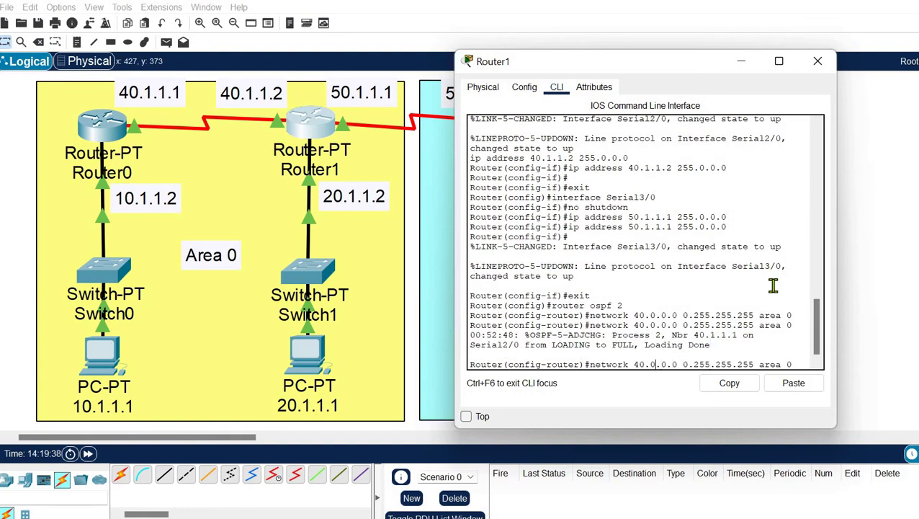
{"action": "key", "text": "BackSpace"}
{"action": "type", "text": "2"}
{"action": "key", "text": "Return"}
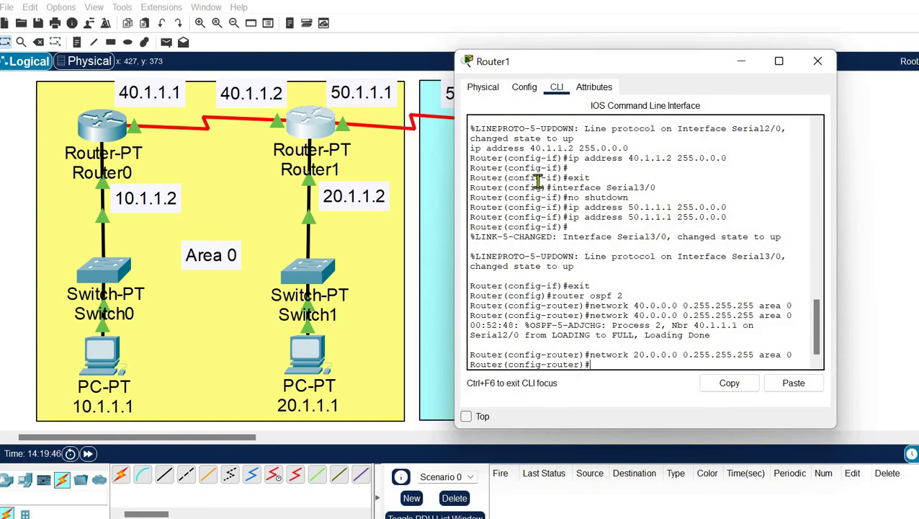
- Advertise network 50.0.0.0 with wildcard mask 0.255.255.255 in area 1 on Router1, and close its window
{"action": "key", "text": "Up"}
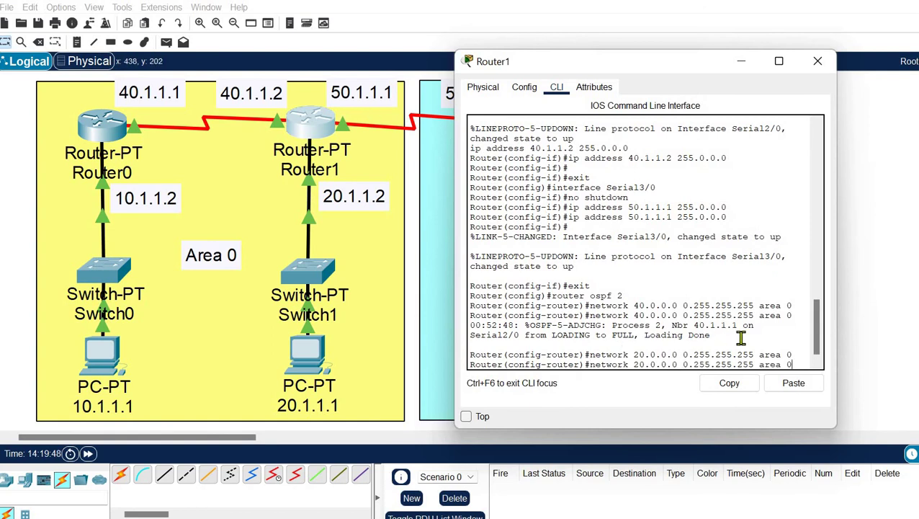
{"action": "key", "text": "BackSpace"}
{"action": "type", "text": "1"}
{"action": "key", "text": "Left"}
{"action": "key", "text": "Left"}
{"action": "key", "text": "Left"}
{"action": "key", "text": "Left"}
{"action": "key", "text": "Left"}
{"action": "key", "text": "Left"}
{"action": "key", "text": "Left"}
{"action": "key", "text": "Left"}
{"action": "key", "text": "Left"}
{"action": "key", "text": "Left"}
{"action": "key", "text": "Left"}
{"action": "key", "text": "Left"}
{"action": "key", "text": "Left"}
{"action": "key", "text": "Left"}
{"action": "key", "text": "Left"}
{"action": "key", "text": "Left"}
{"action": "key", "text": "Left"}
{"action": "key", "text": "Left"}
{"action": "key", "text": "Left"}
{"action": "key", "text": "Left"}
{"action": "key", "text": "BackSpace"}
{"action": "type", "text": "5"}
{"action": "key", "text": "Return"}
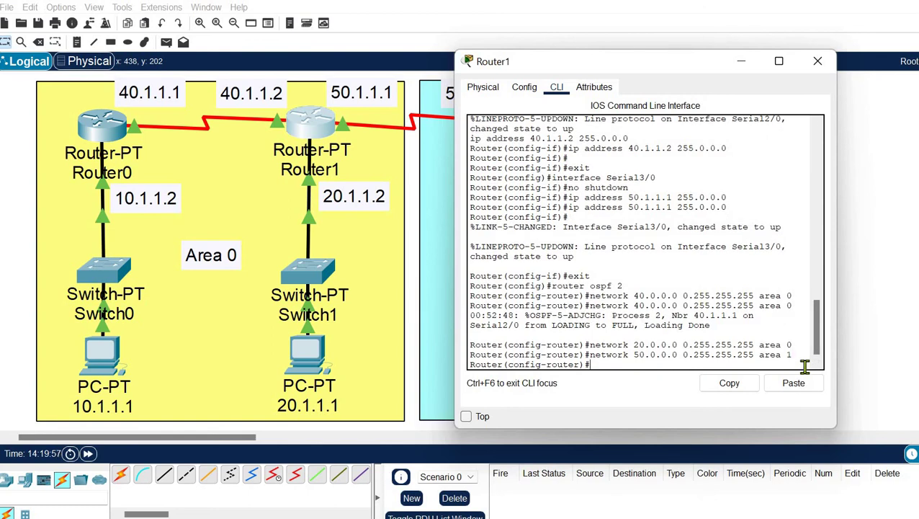
{"action": "key", "text": "Return"}
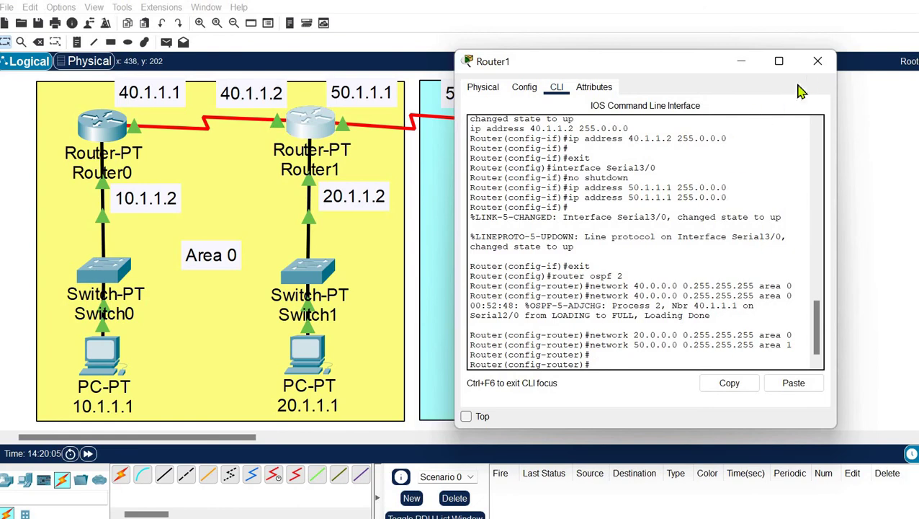
{"action": "left_click", "coordinate": [817, 64]}
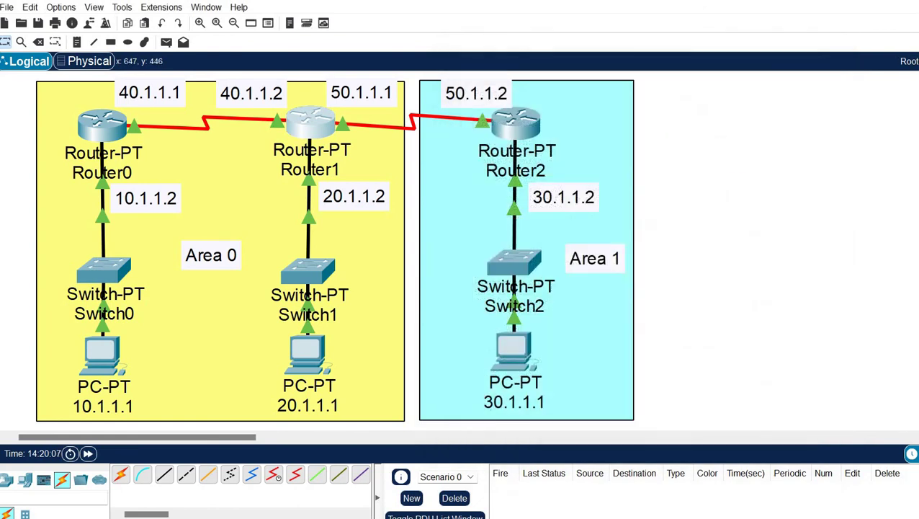
- Switch to PowerPoint and examine Router2's directly connected networks and the OSPF commands they need, ending back in Packet Tracer
{"action": "key", "text": "alt+Tab"}
{"action": "key", "text": "Page_Down"}
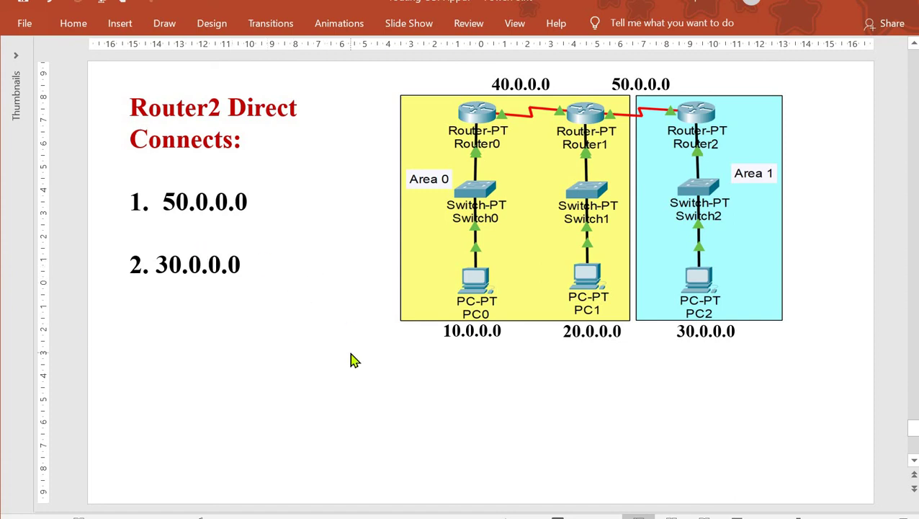
{"action": "key", "text": "Page_Down"}
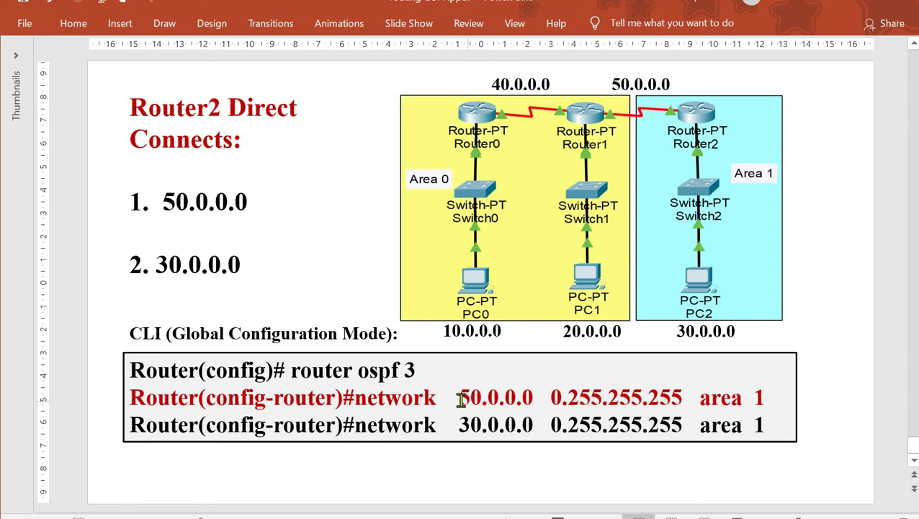
{"action": "left_click_drag", "start_coordinate": [461, 397], "coordinate": [505, 398]}
{"action": "left_click_drag", "start_coordinate": [463, 426], "coordinate": [700, 425]}
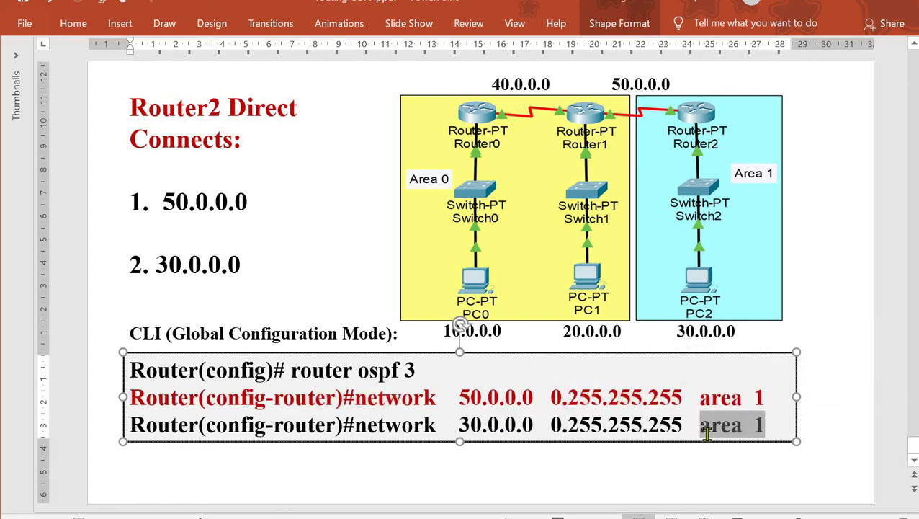
{"action": "left_click", "coordinate": [820, 361]}
{"action": "key", "text": "alt+Tab"}
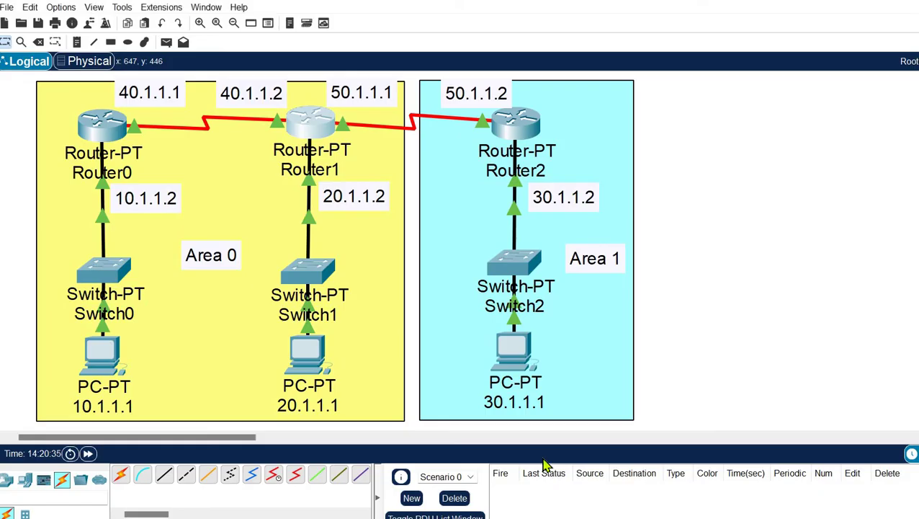
- Leave interface configuration in Router2's command line and start OSPF process 3
{"action": "left_click", "coordinate": [511, 138]}
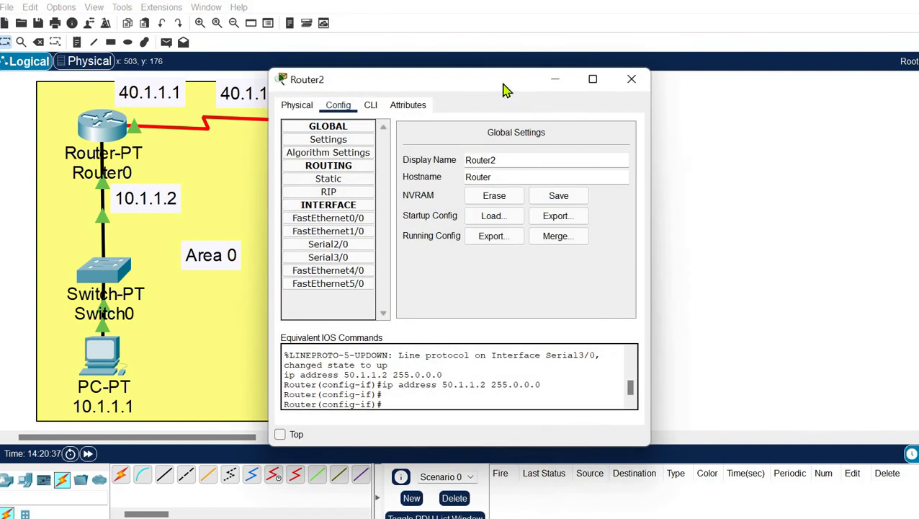
{"action": "left_click_drag", "start_coordinate": [506, 90], "coordinate": [263, 66]}
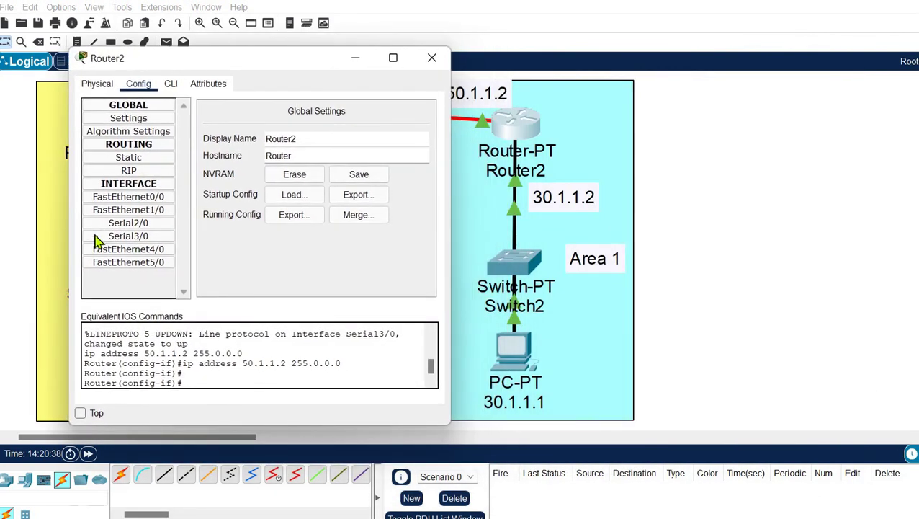
{"action": "left_click", "coordinate": [170, 84]}
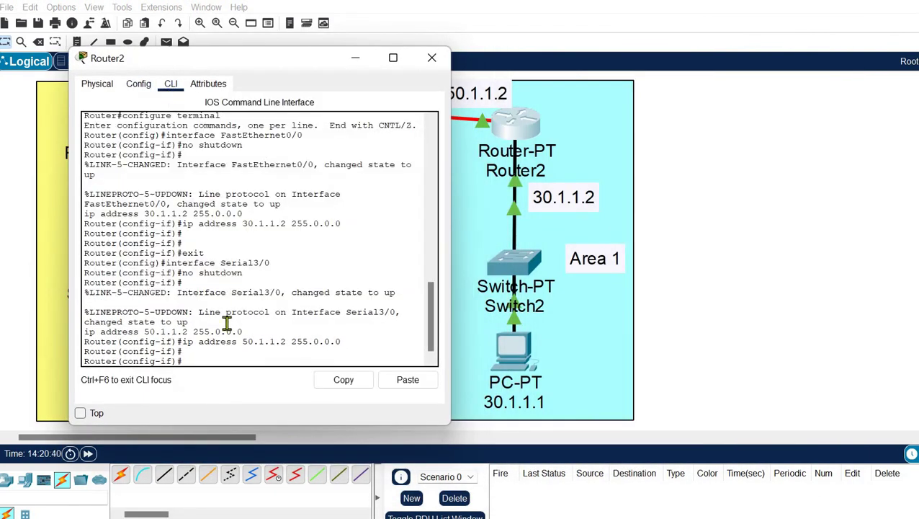
{"action": "left_click", "coordinate": [223, 364]}
{"action": "type", "text": "exit"}
{"action": "key", "text": "Return"}
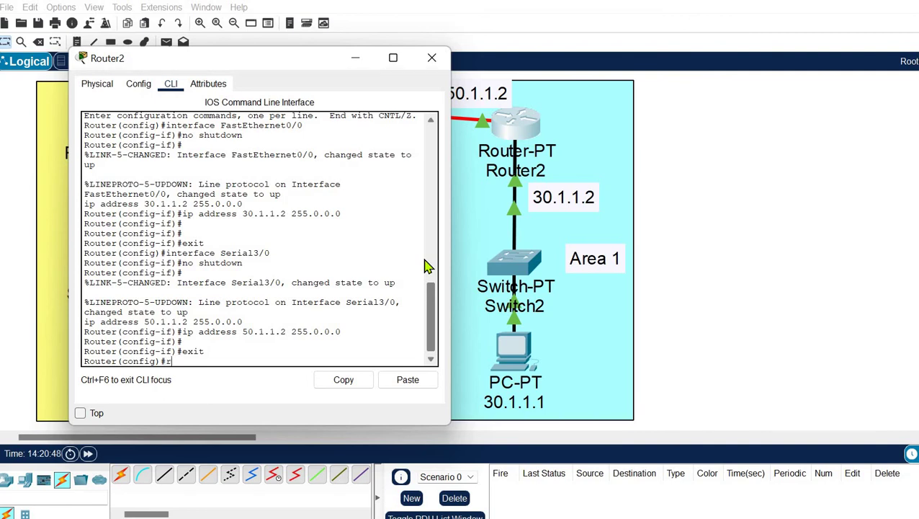
{"action": "type", "text": "router ospf 3"}
{"action": "key", "text": "Return"}
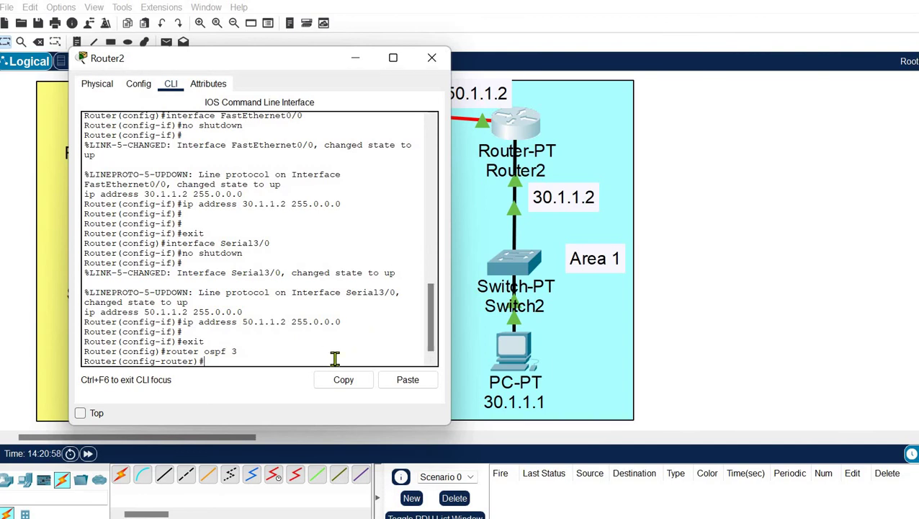
- Advertise network 30.0.0.0 with wildcard mask 0.255.255.255 in area 1 on Router2
{"action": "left_click", "coordinate": [405, 380]}
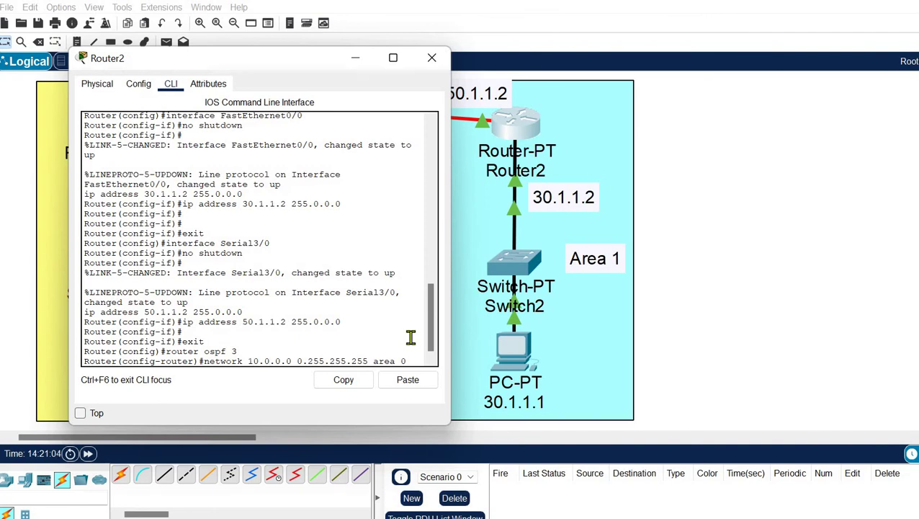
{"action": "key", "text": "BackSpace"}
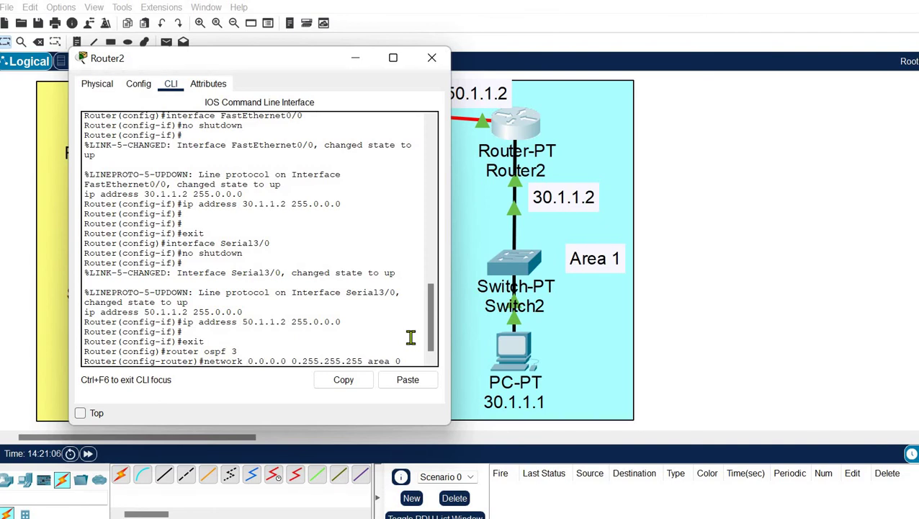
{"action": "type", "text": "3"}
{"action": "key", "text": "Right"}
{"action": "key", "text": "Right"}
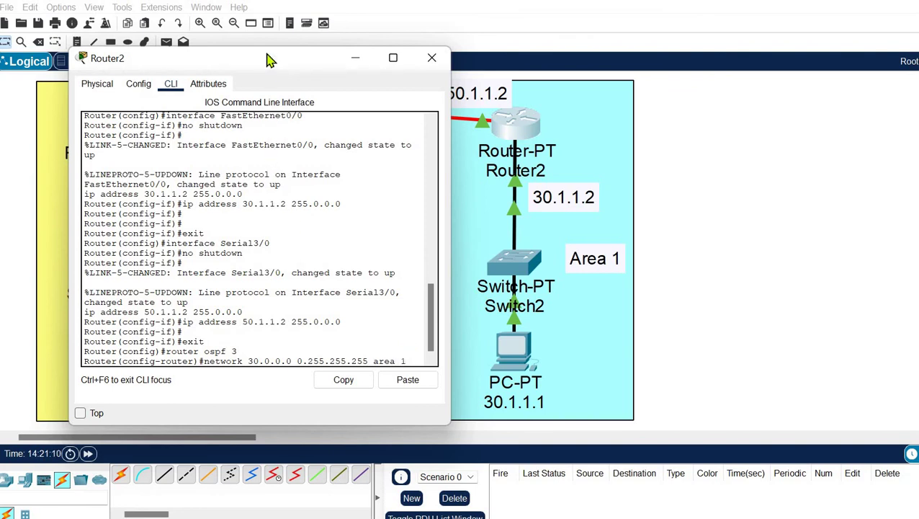
{"action": "left_click_drag", "start_coordinate": [254, 60], "coordinate": [220, 68]}
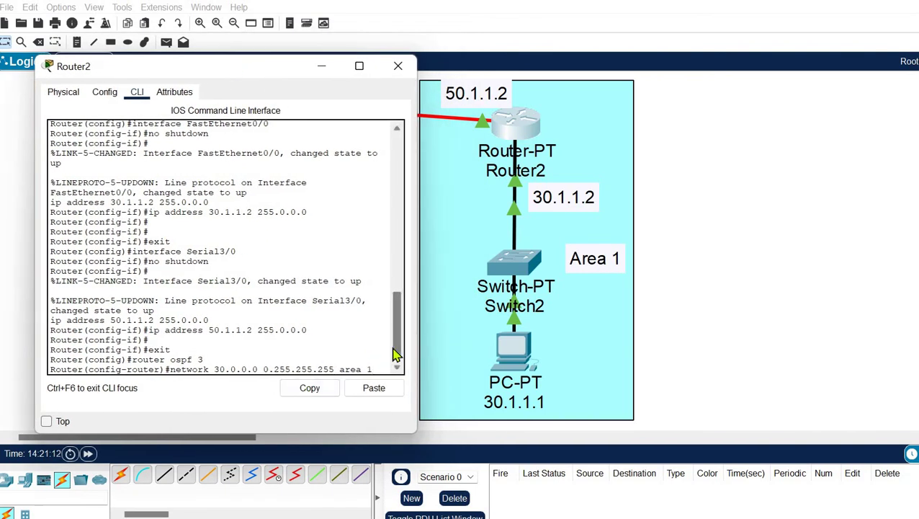
{"action": "key", "text": "Return"}
- Advertise network 50.0.0.0 with wildcard mask 0.255.255.255 in area 1 on Router2, and close its window
{"action": "key", "text": "Up"}
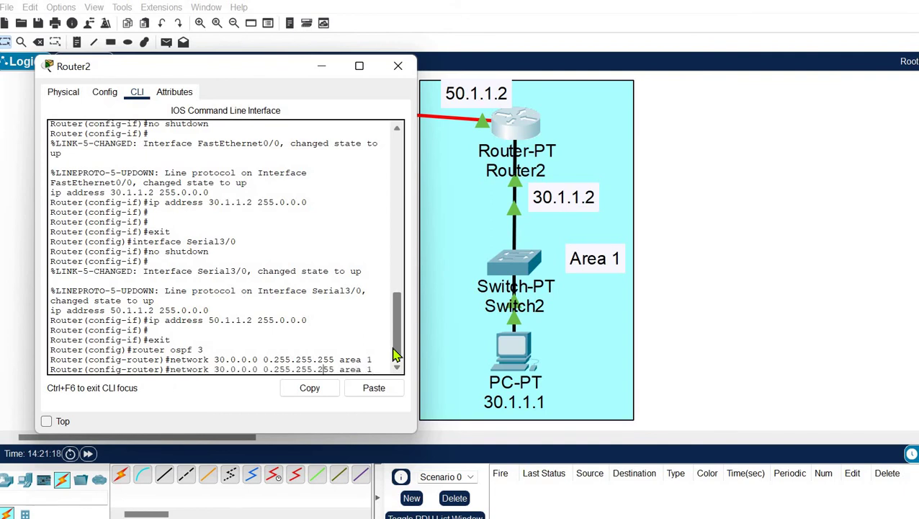
{"action": "key", "text": "BackSpace"}
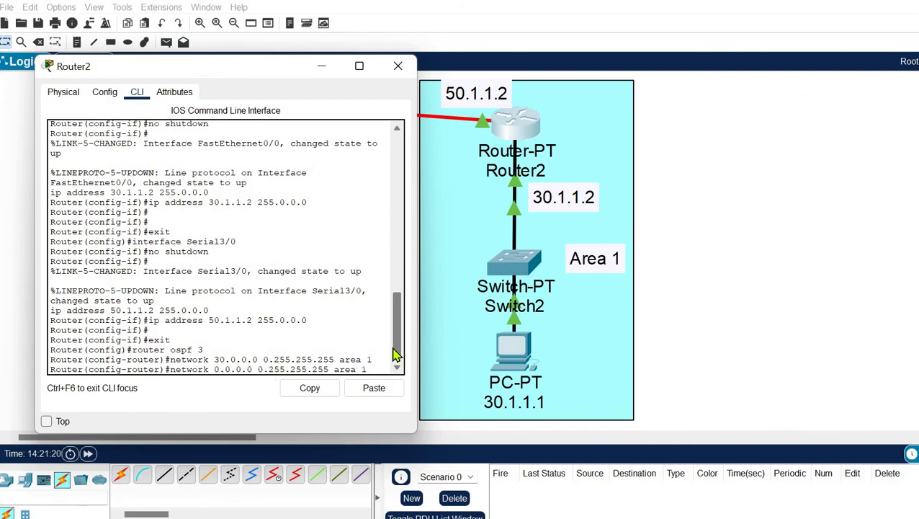
{"action": "type", "text": "5"}
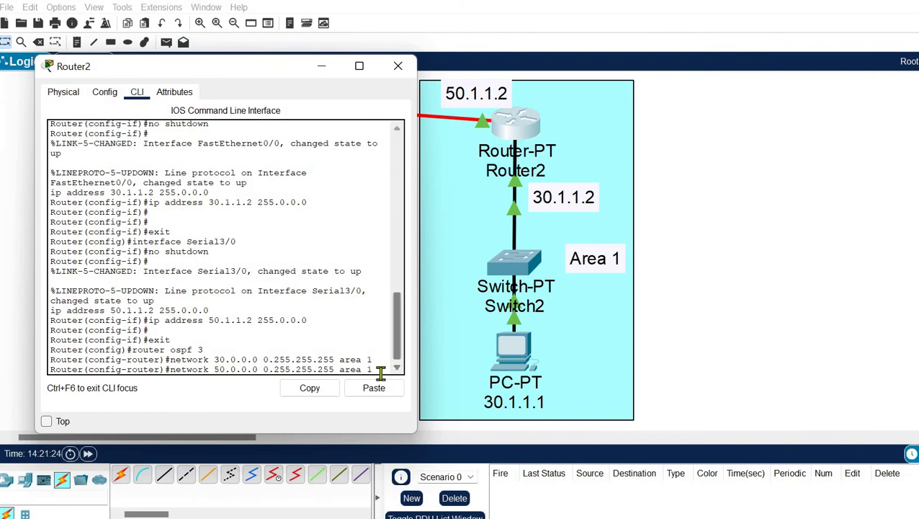
{"action": "key", "text": "Return"}
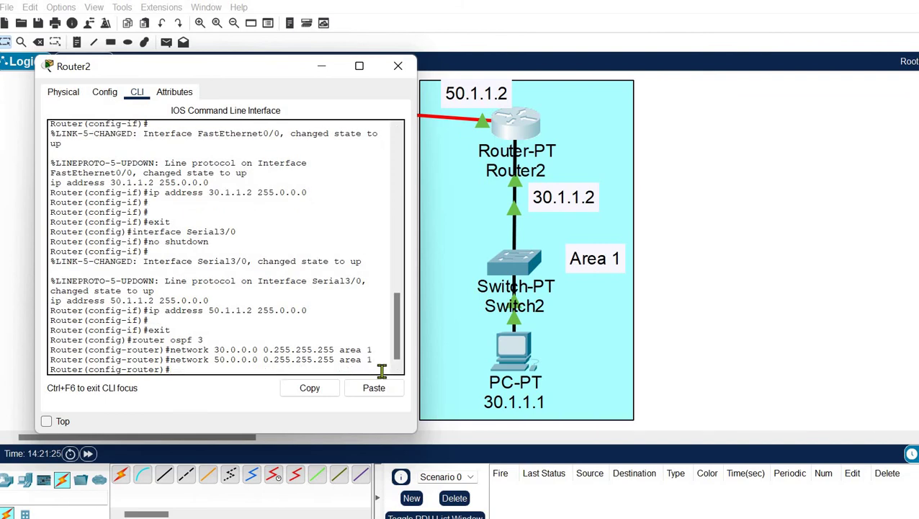
{"action": "key", "text": "Return"}
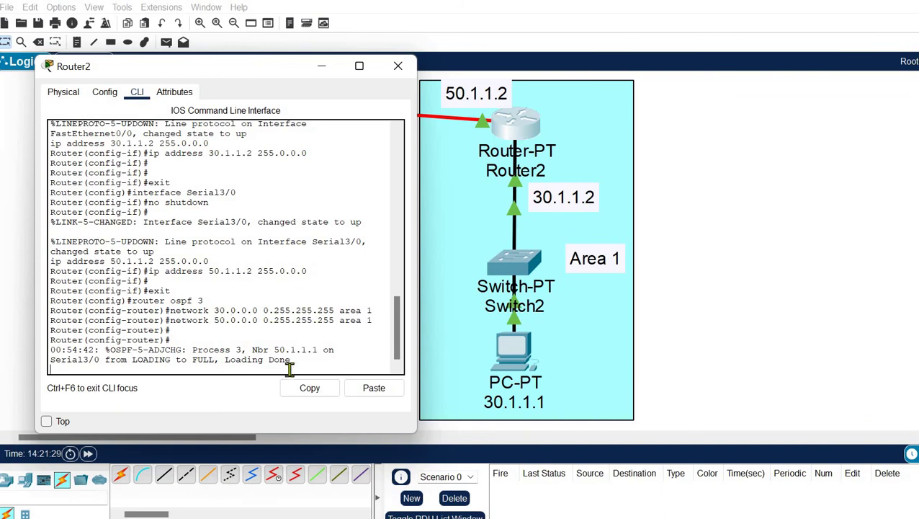
{"action": "left_click_drag", "start_coordinate": [308, 349], "coordinate": [214, 360]}
{"action": "left_click", "coordinate": [389, 70]}
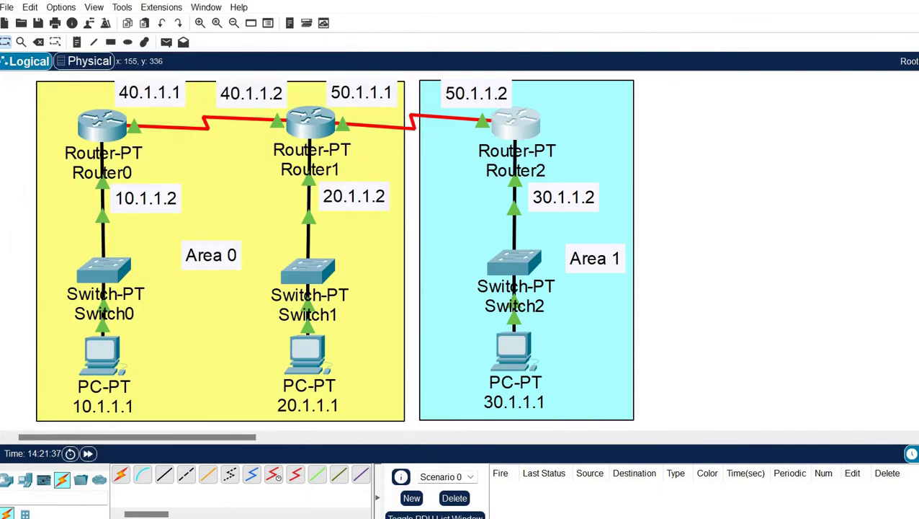
- Send a simple PDU from Router0 to Router2 to test routing between the two areas
{"action": "left_click", "coordinate": [166, 41]}
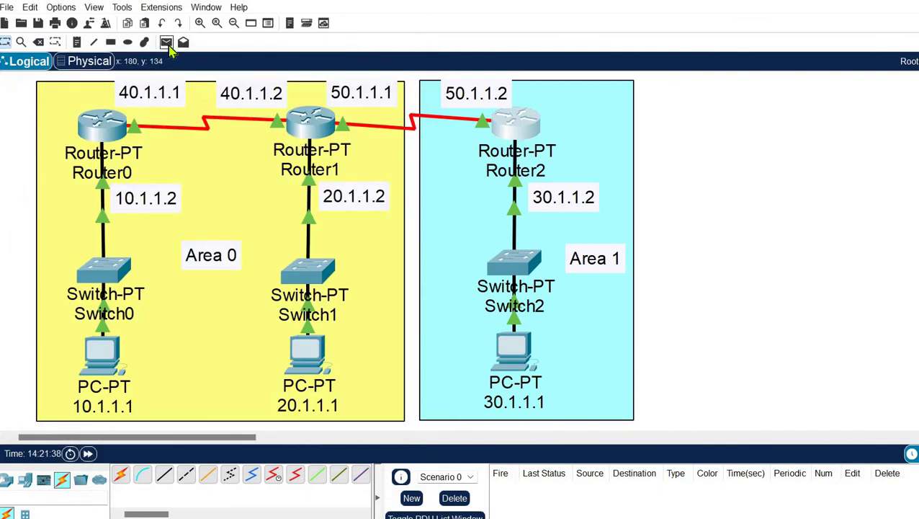
{"action": "left_click", "coordinate": [104, 353]}
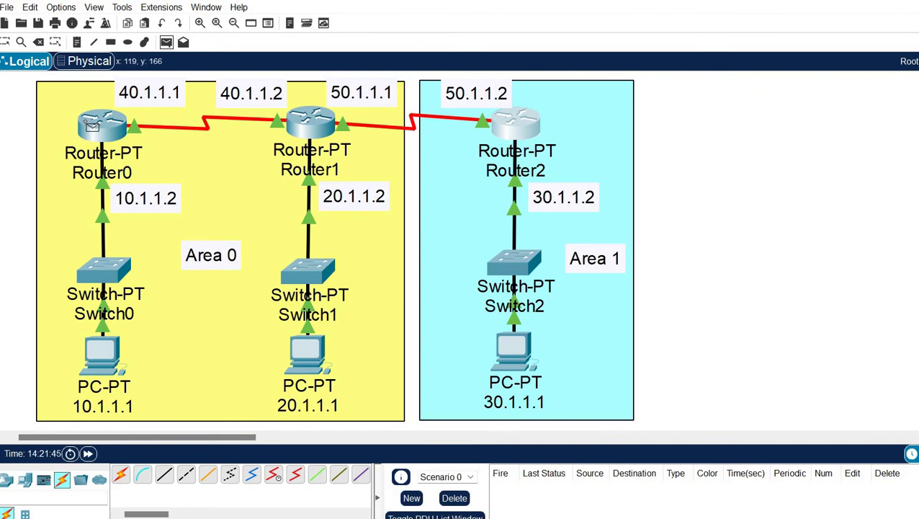
{"action": "mouse_move", "coordinate": [92, 125]}
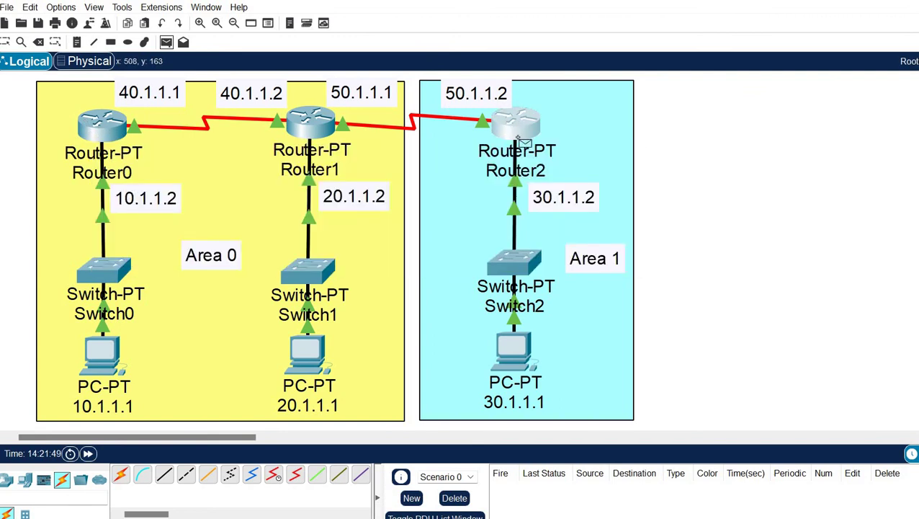
{"action": "left_click", "coordinate": [111, 129]}
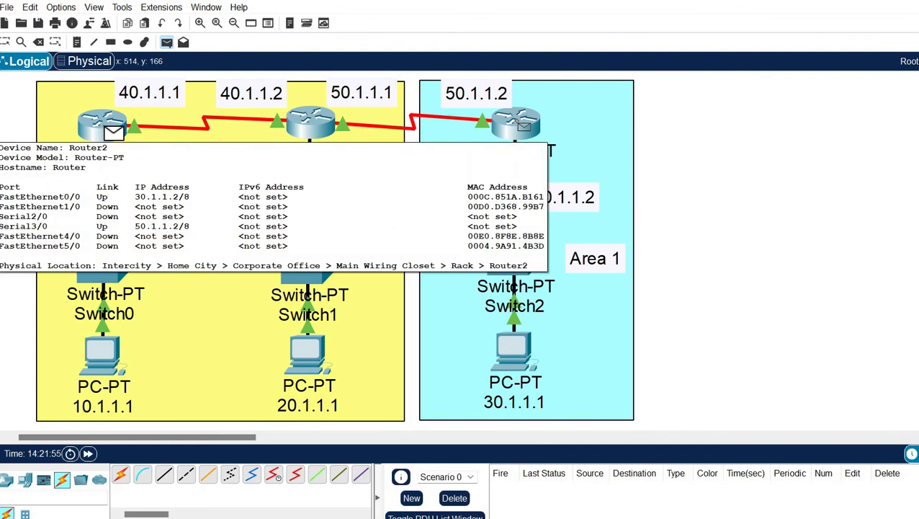
{"action": "left_click", "coordinate": [520, 123]}
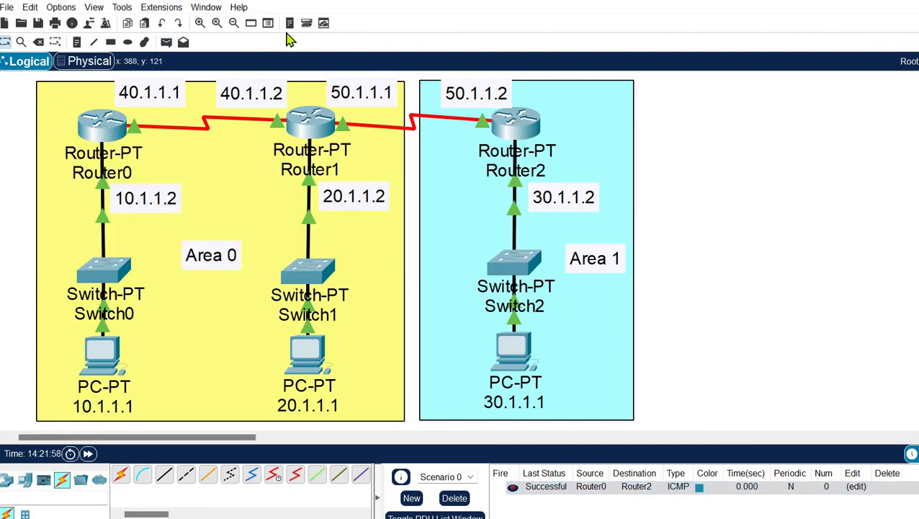
- Send two simple PDUs from PC 10.1.1.1 to PC 30.1.1.1 to test end-to-end connectivity
{"action": "left_click", "coordinate": [166, 42]}
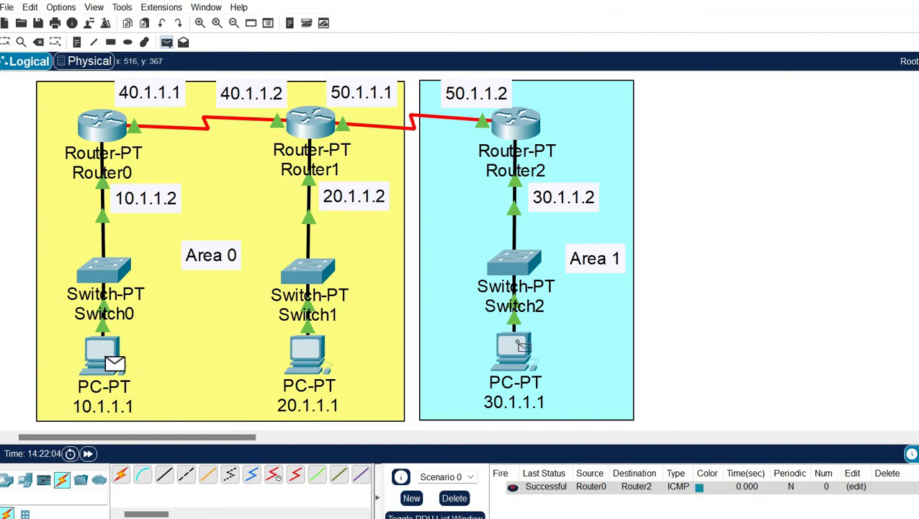
{"action": "left_click", "coordinate": [518, 340]}
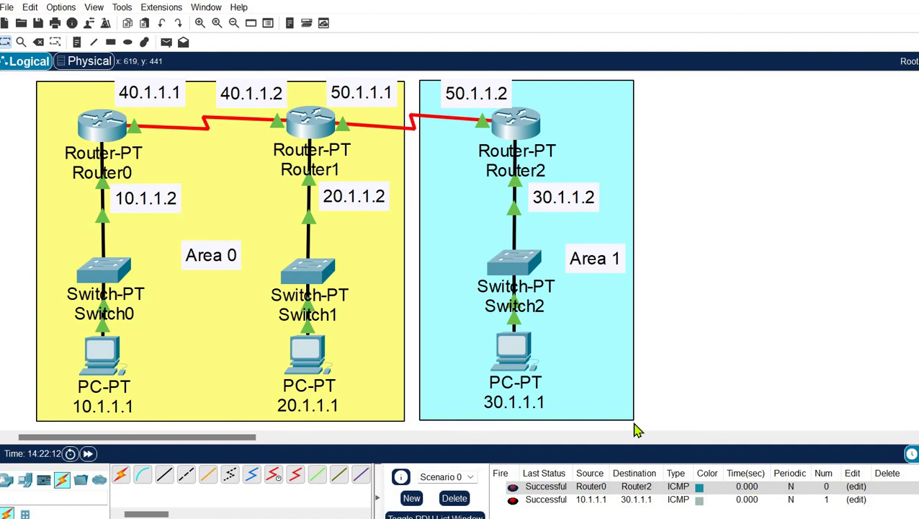
{"action": "left_click", "coordinate": [167, 42]}
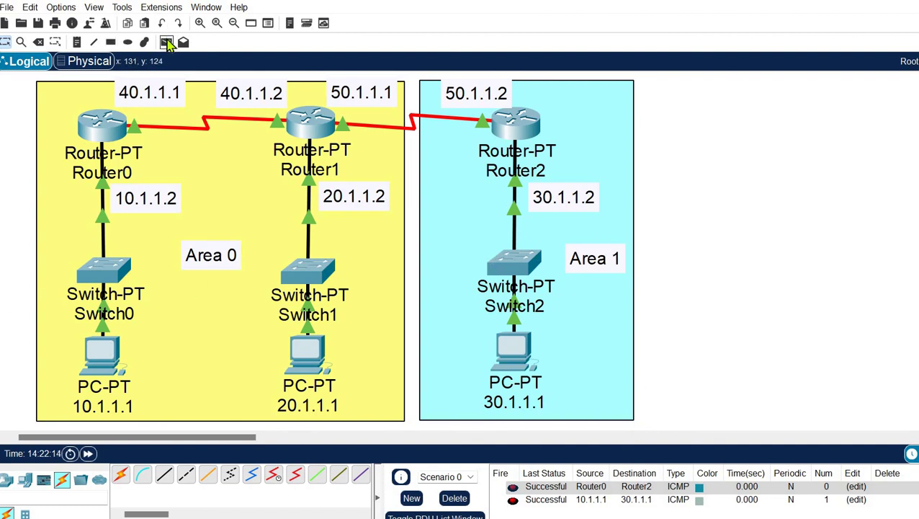
{"action": "left_click", "coordinate": [99, 357]}
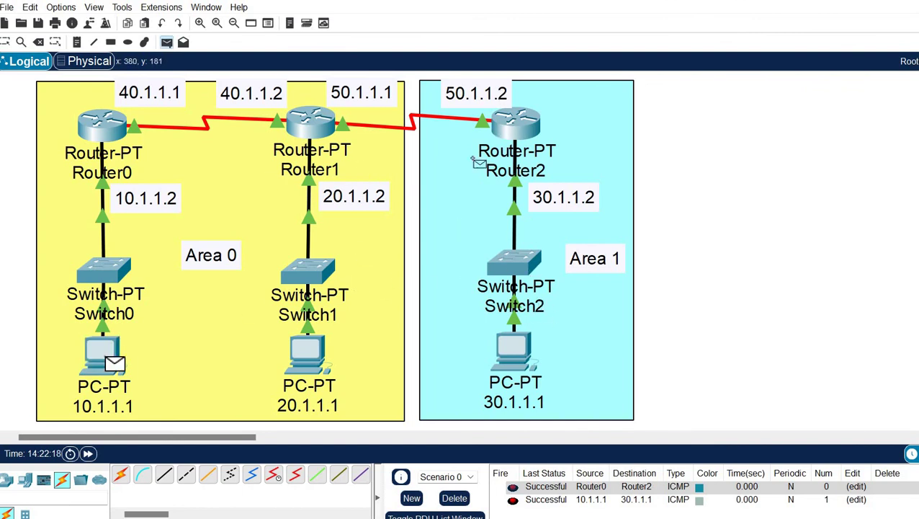
{"action": "left_click", "coordinate": [516, 345]}
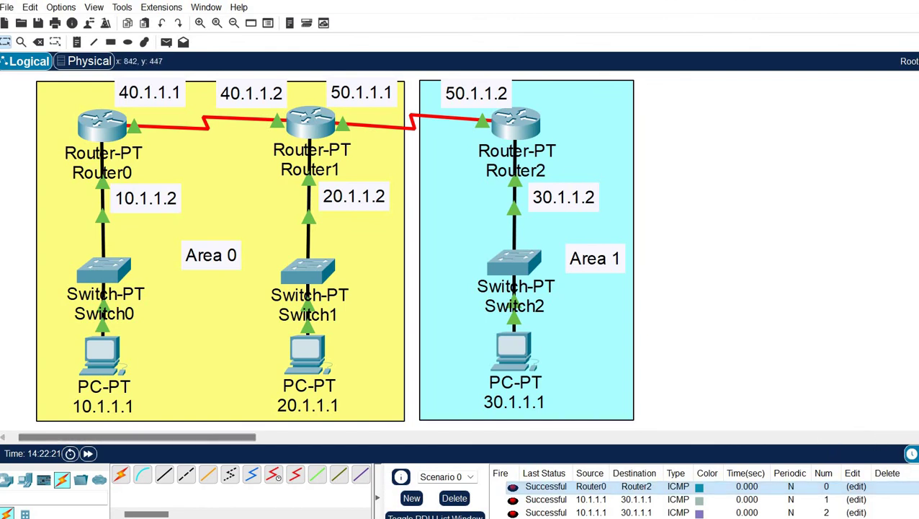
- Delete the two oldest test PDUs and play the remaining one in simulation mode, ending back in realtime mode
{"action": "double_click", "coordinate": [890, 486]}
{"action": "double_click", "coordinate": [890, 486]}
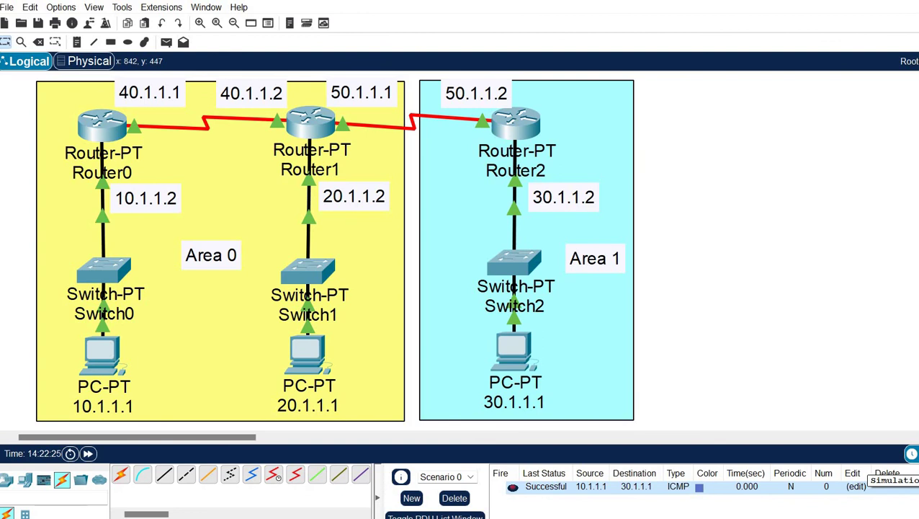
{"action": "left_click", "coordinate": [848, 449]}
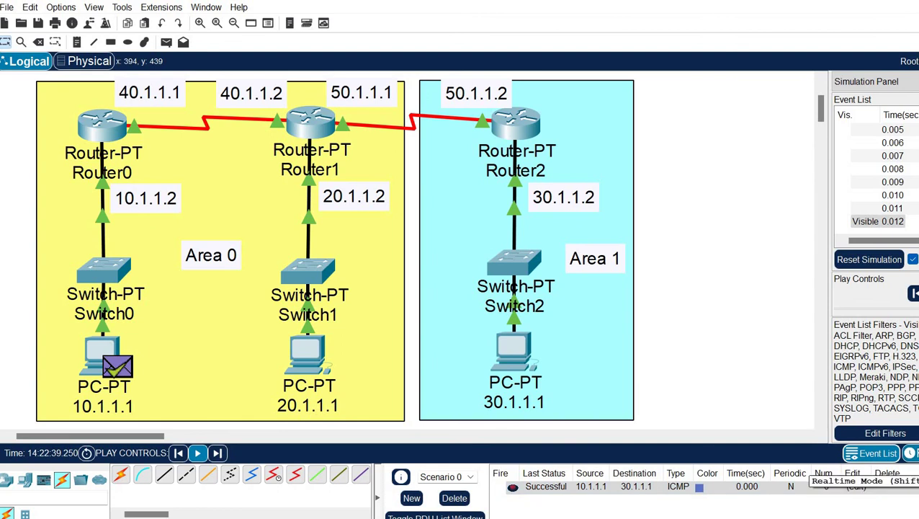
{"action": "left_click", "coordinate": [911, 453]}
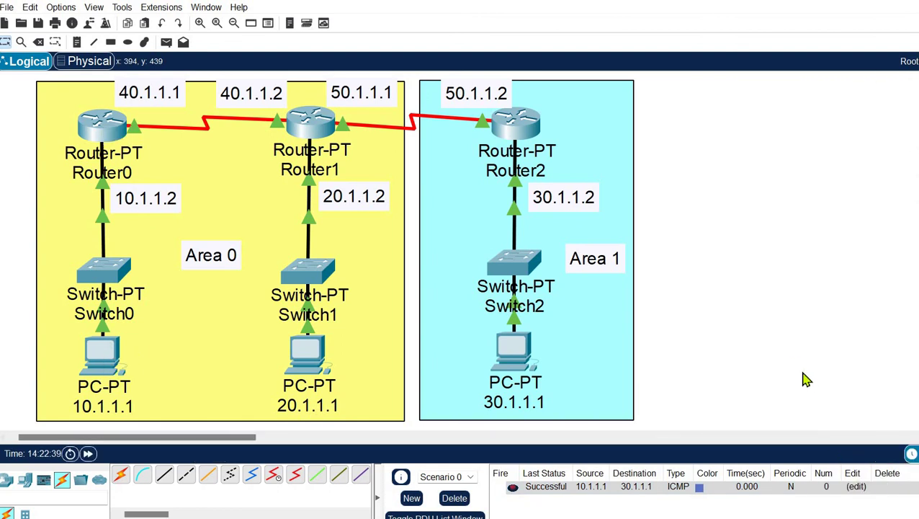